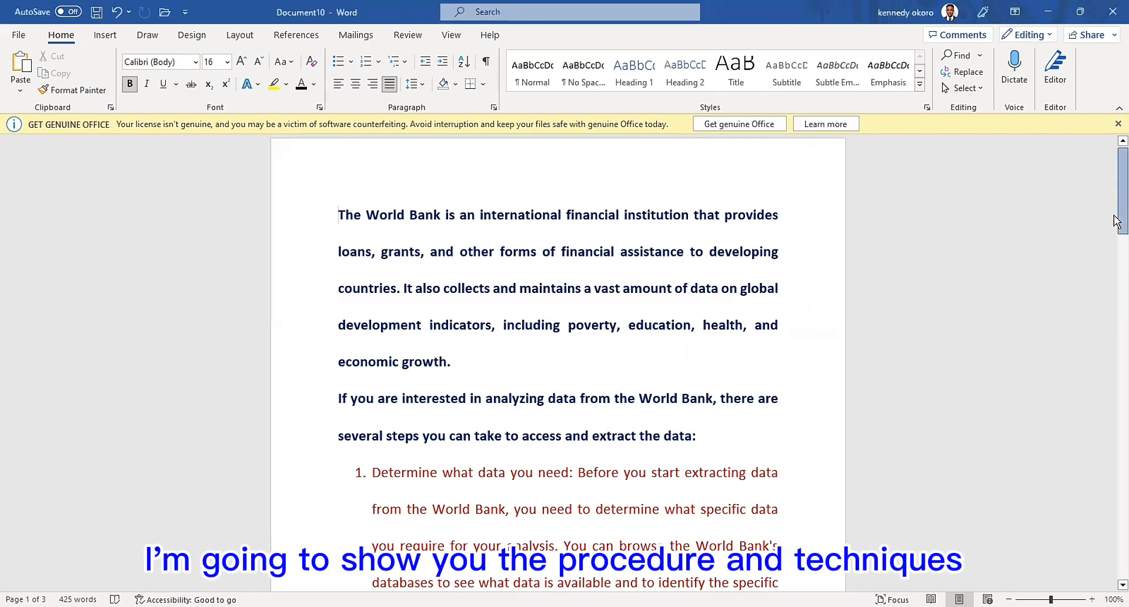
- Read through the Word document on extracting World Bank data, from the introduction to the end
drag(1117, 231, 1116, 243)
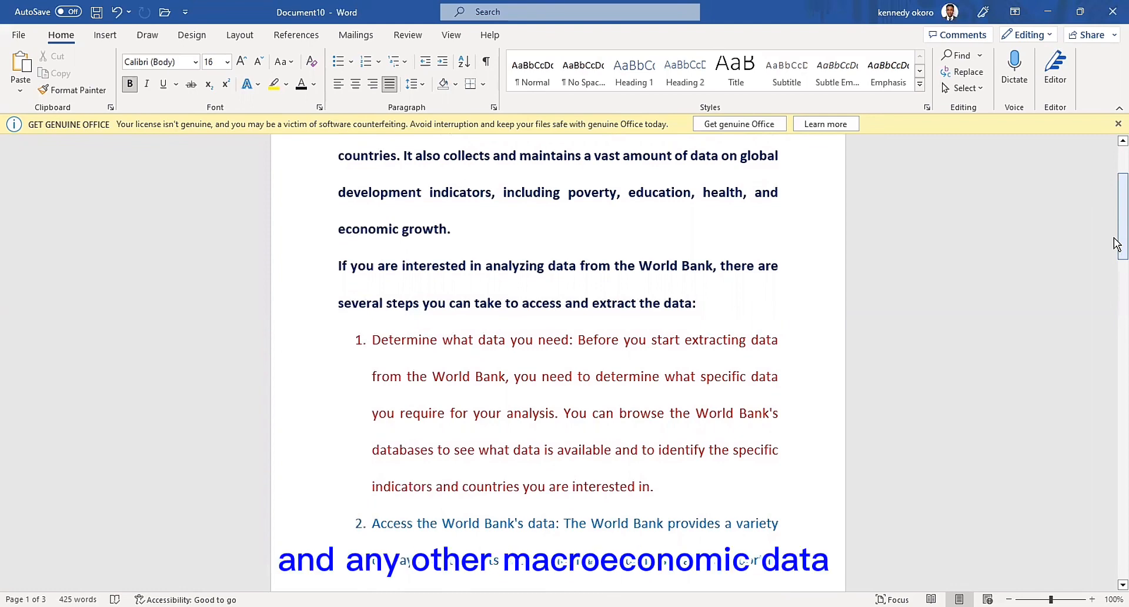
drag(1116, 244, 1116, 308)
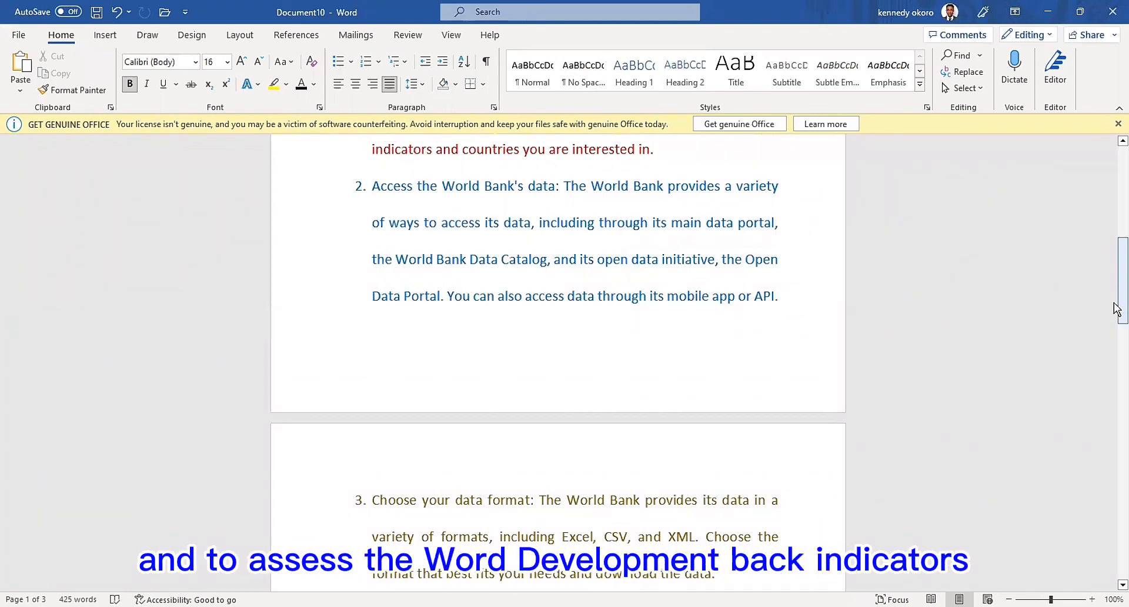
drag(1116, 308, 1116, 343)
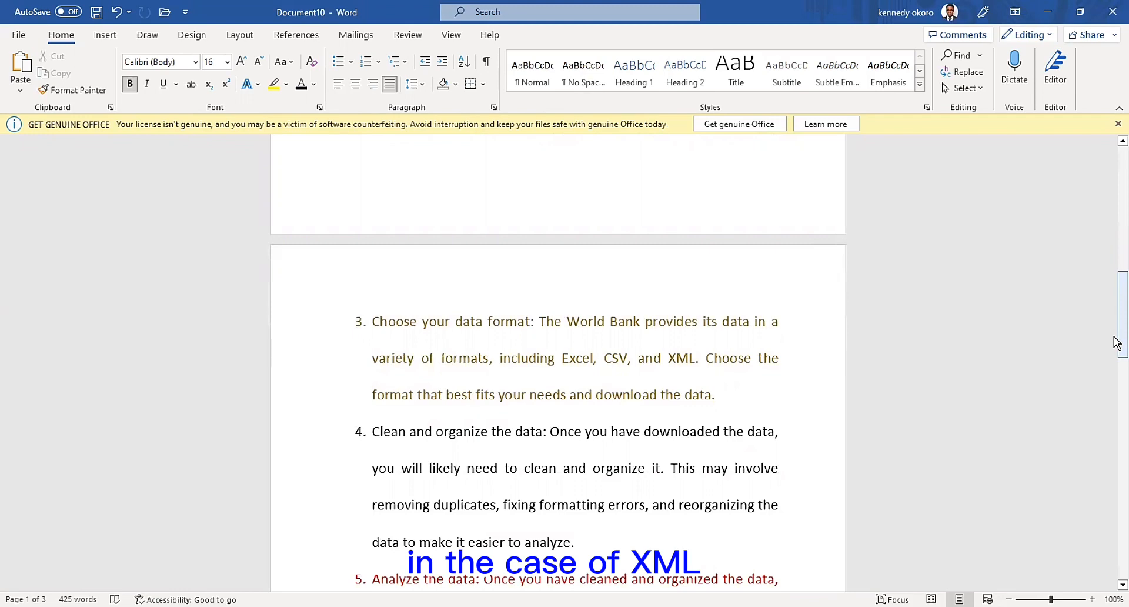
drag(1116, 343, 1114, 352)
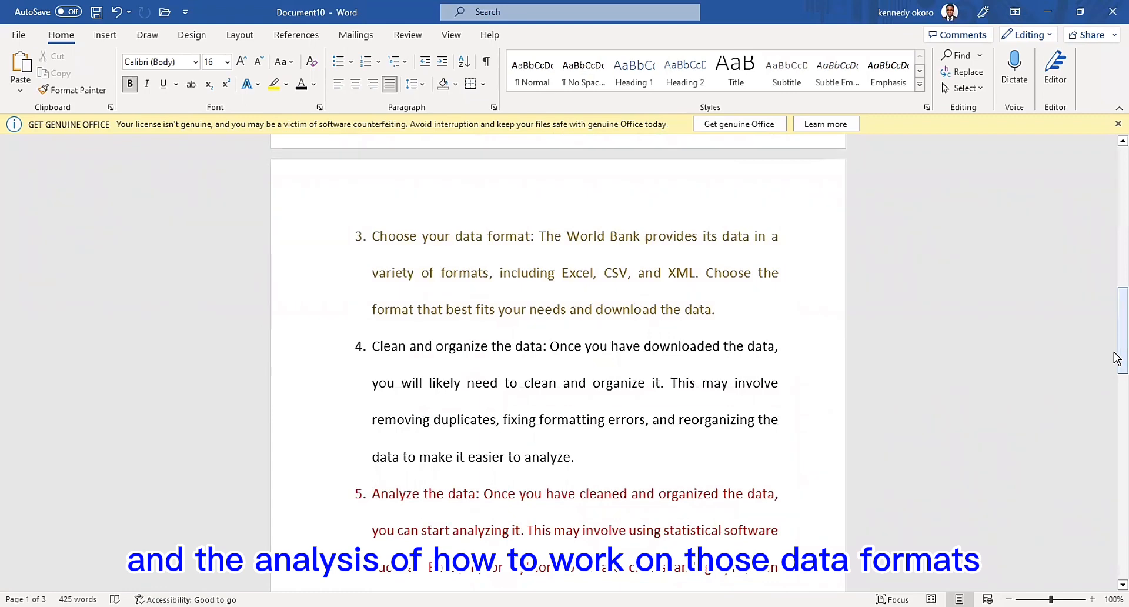
drag(1116, 357, 1116, 383)
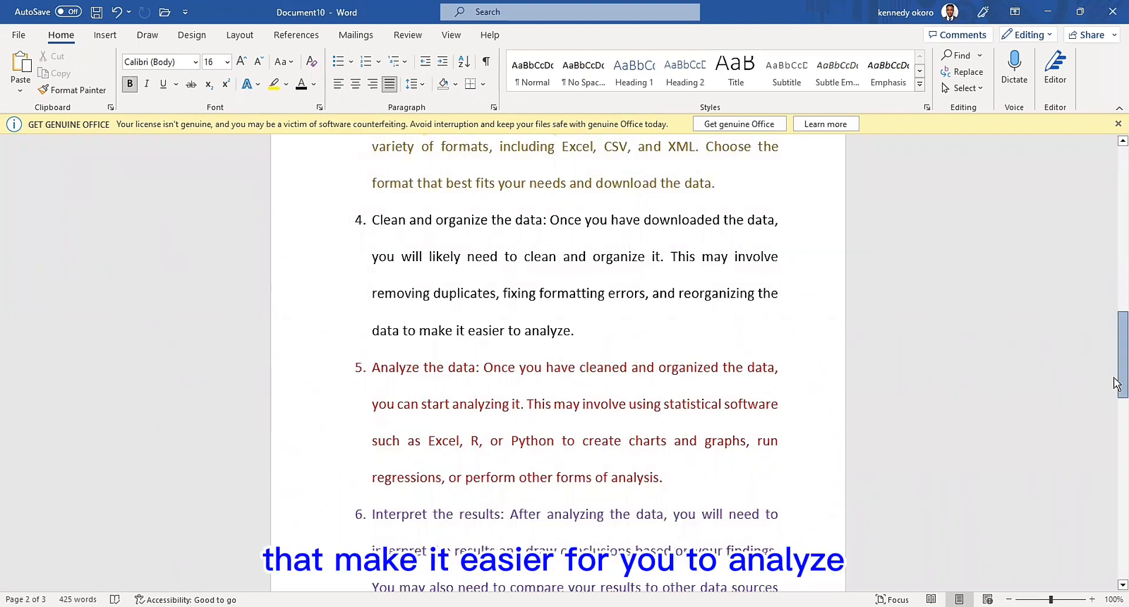
drag(1116, 383, 1115, 419)
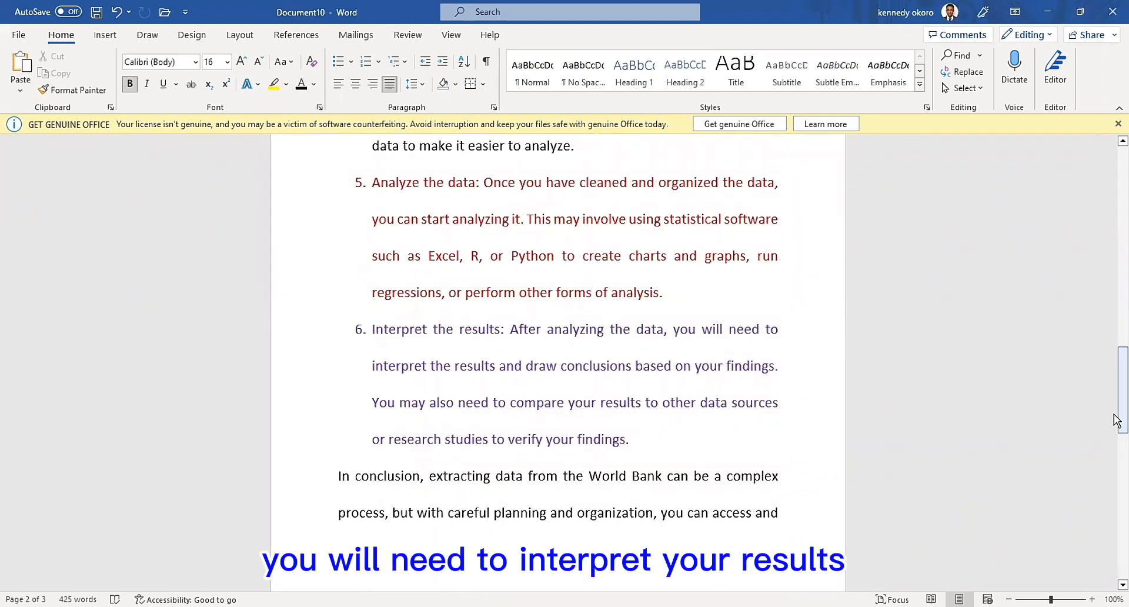
drag(1116, 422, 1116, 548)
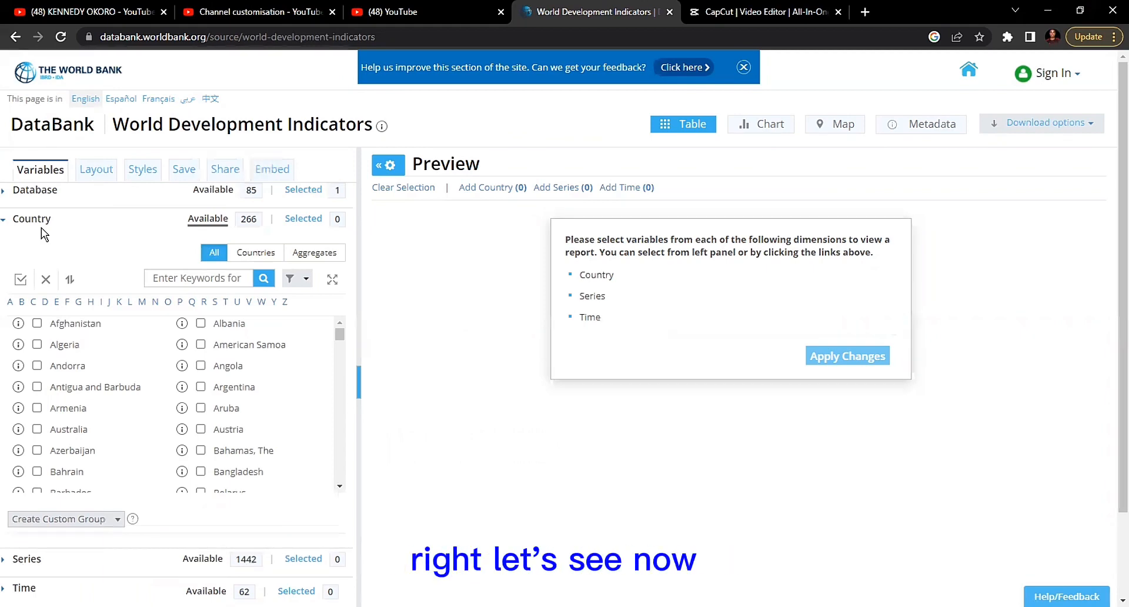
- Select Nigeria as the country for the World Development Indicators report in the World Bank DataBank
click(34, 198)
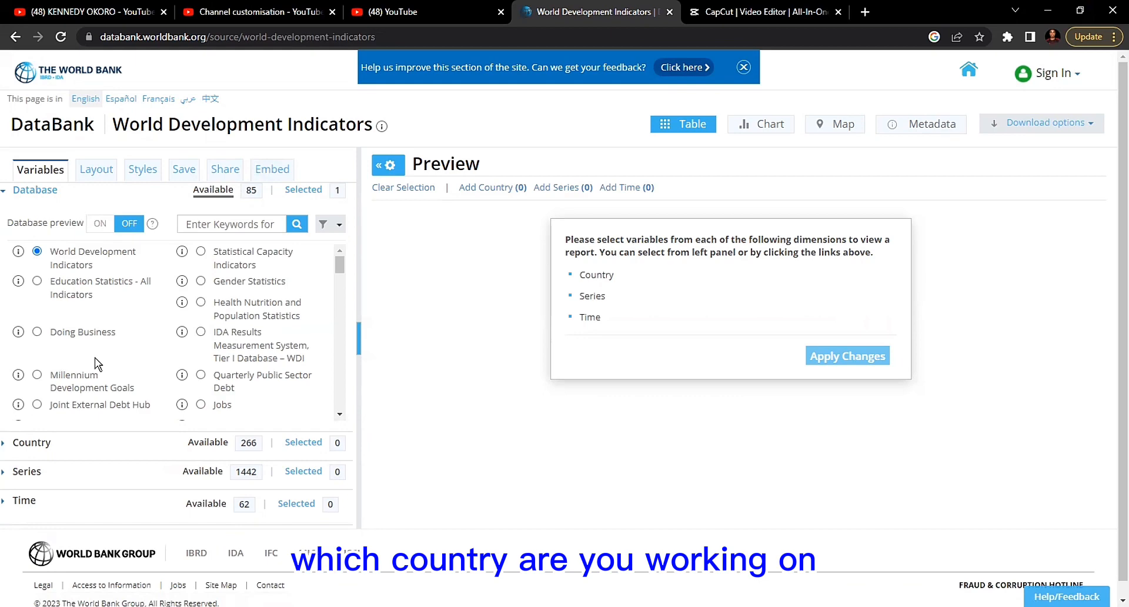
click(115, 440)
scroll(116, 428, down, 2)
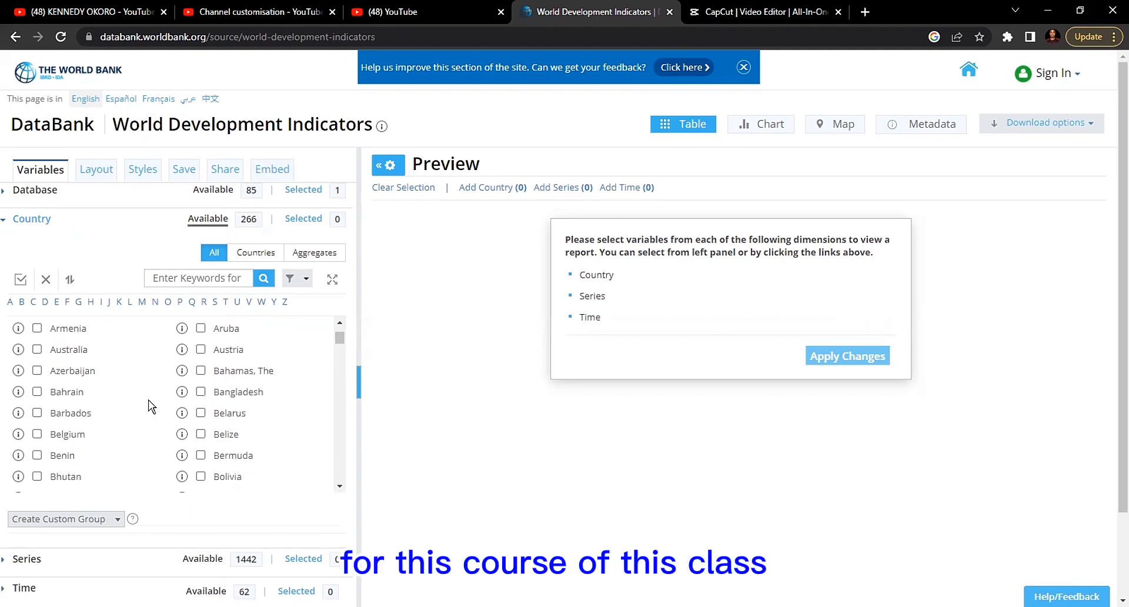
scroll(154, 373, down, 1)
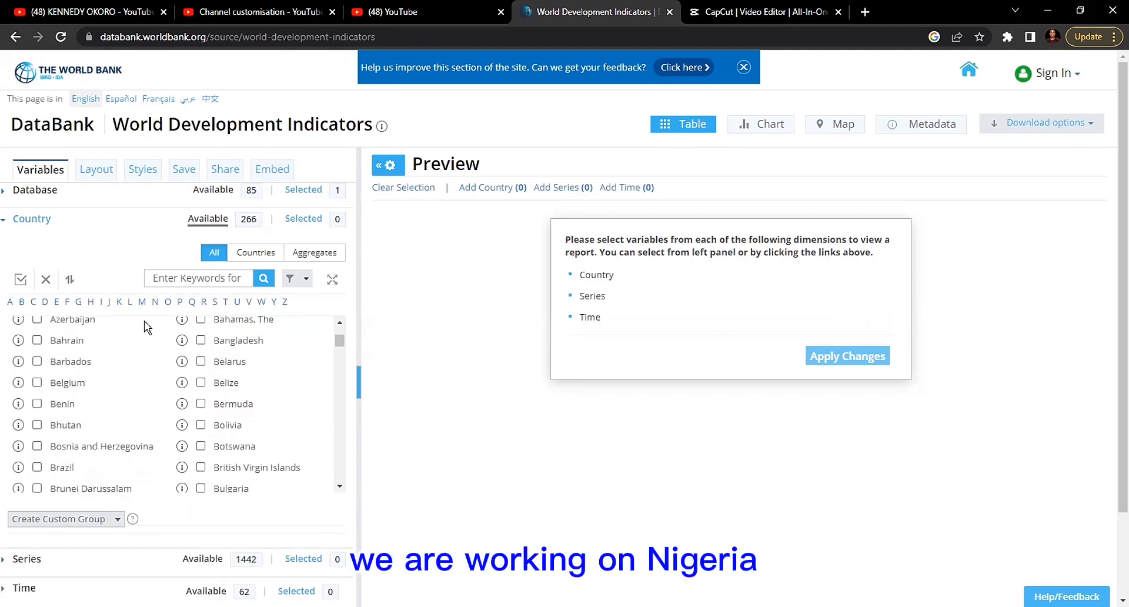
click(156, 301)
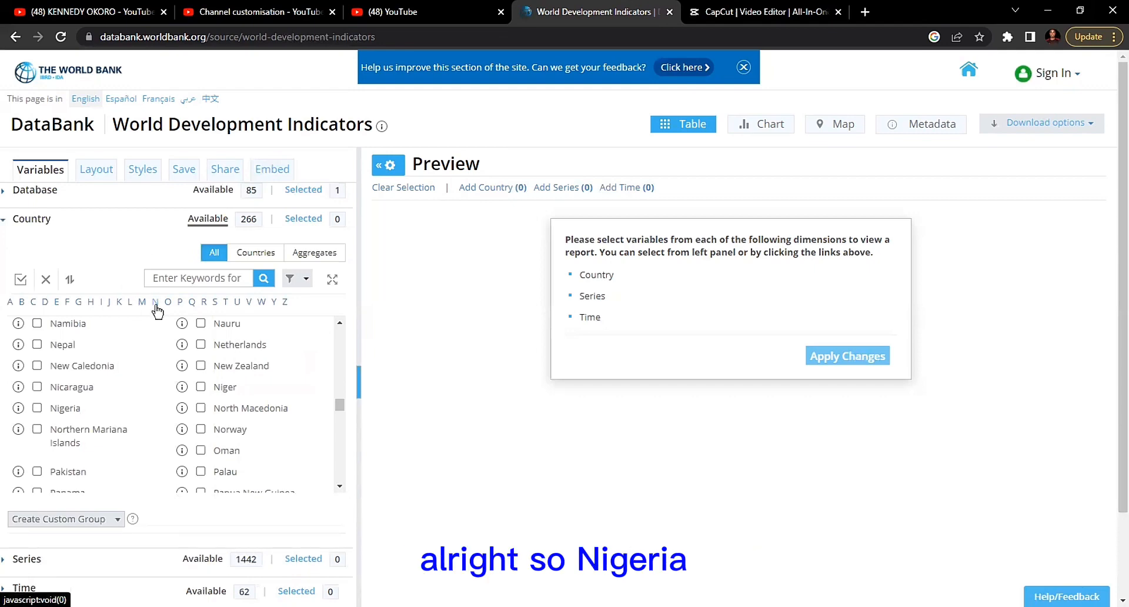
click(37, 408)
scroll(95, 412, down, 1)
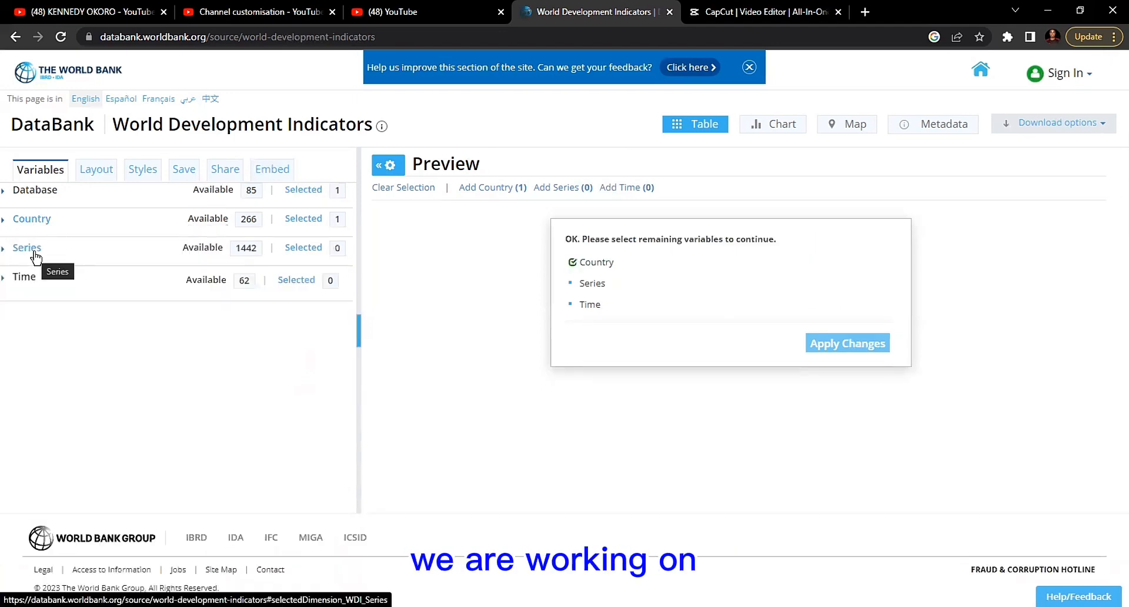
- Open the list of available series, check the GDP model's variables in the Word document, and return to DataBank
click(28, 247)
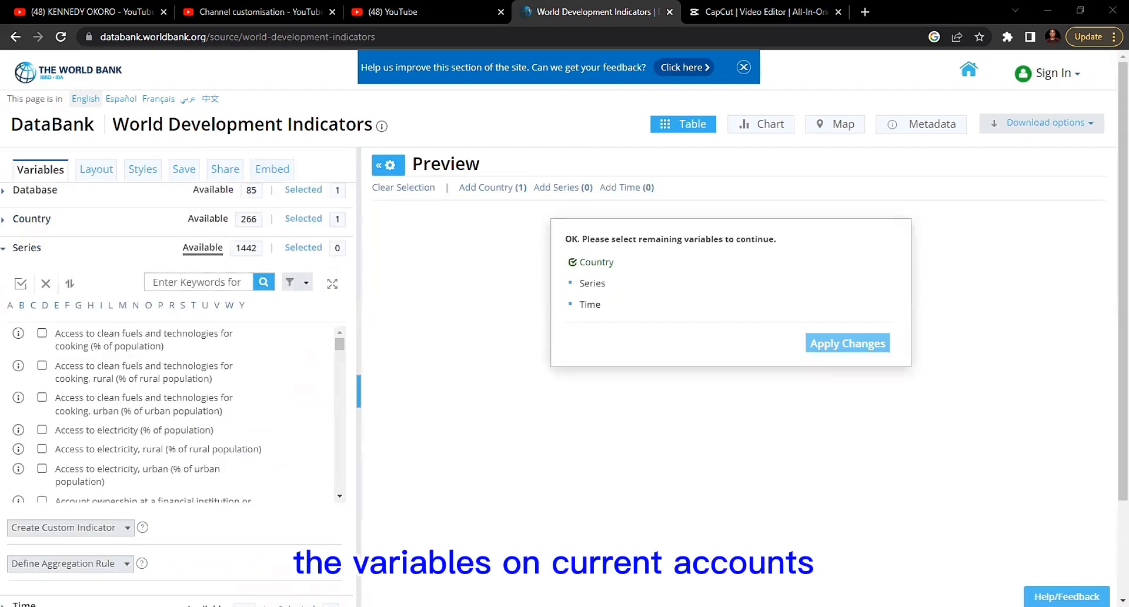
key(alt+Tab)
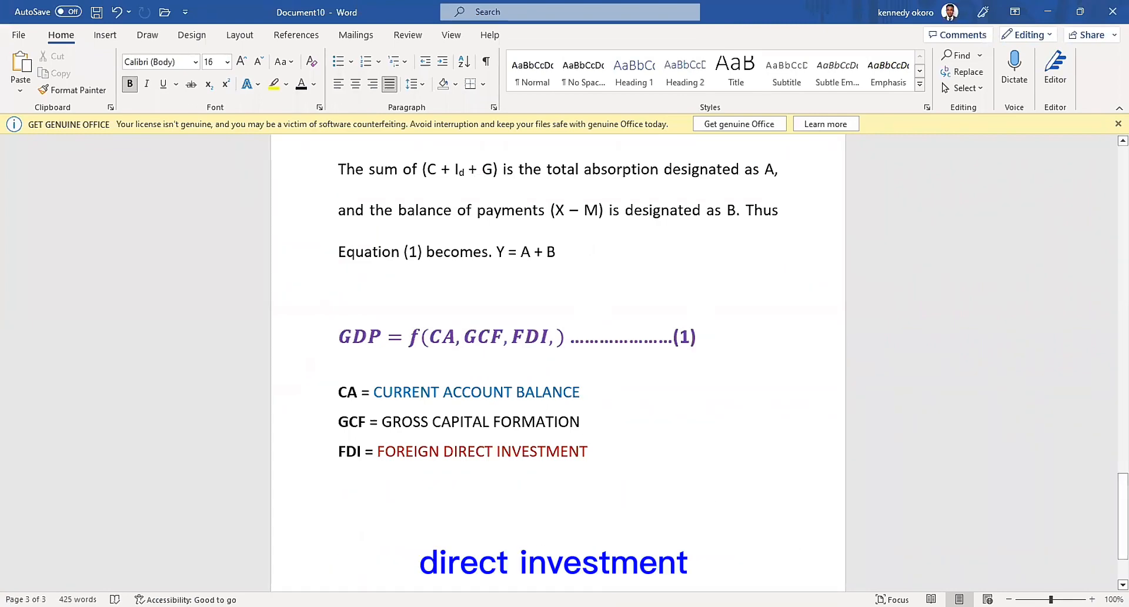
key(alt+Tab)
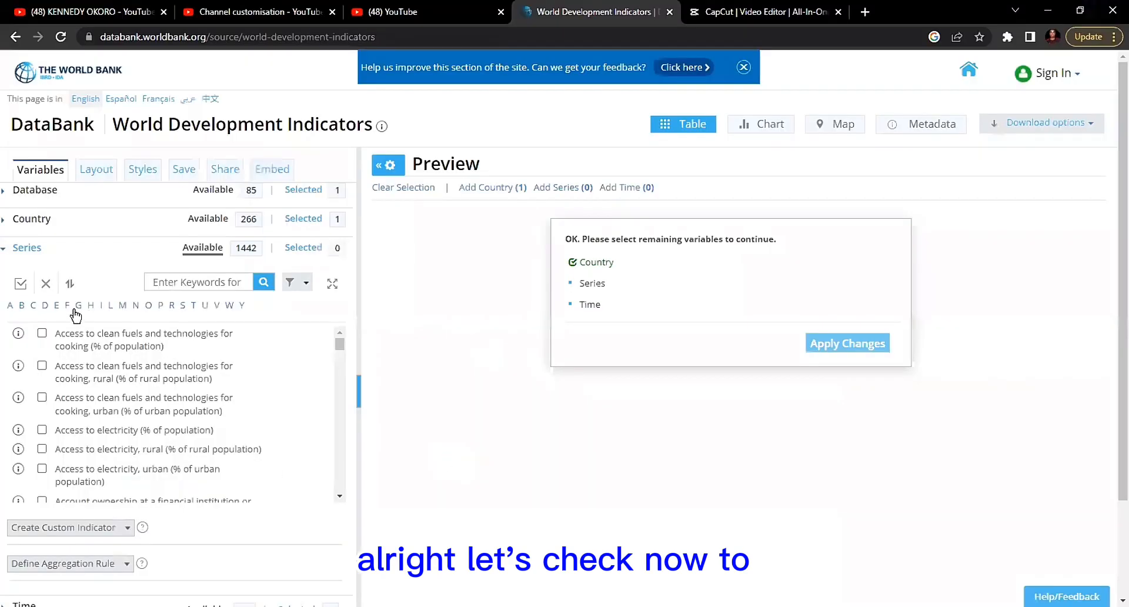
- Find the current account indicators among the series starting with C and select Current account balance (% of GDP)
click(32, 305)
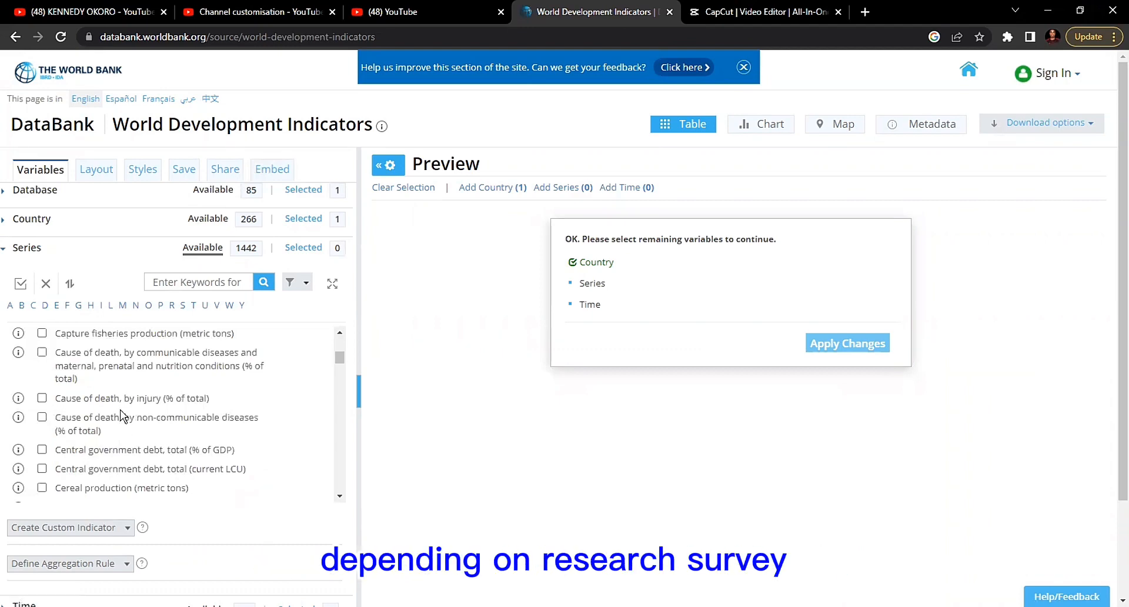
click(44, 305)
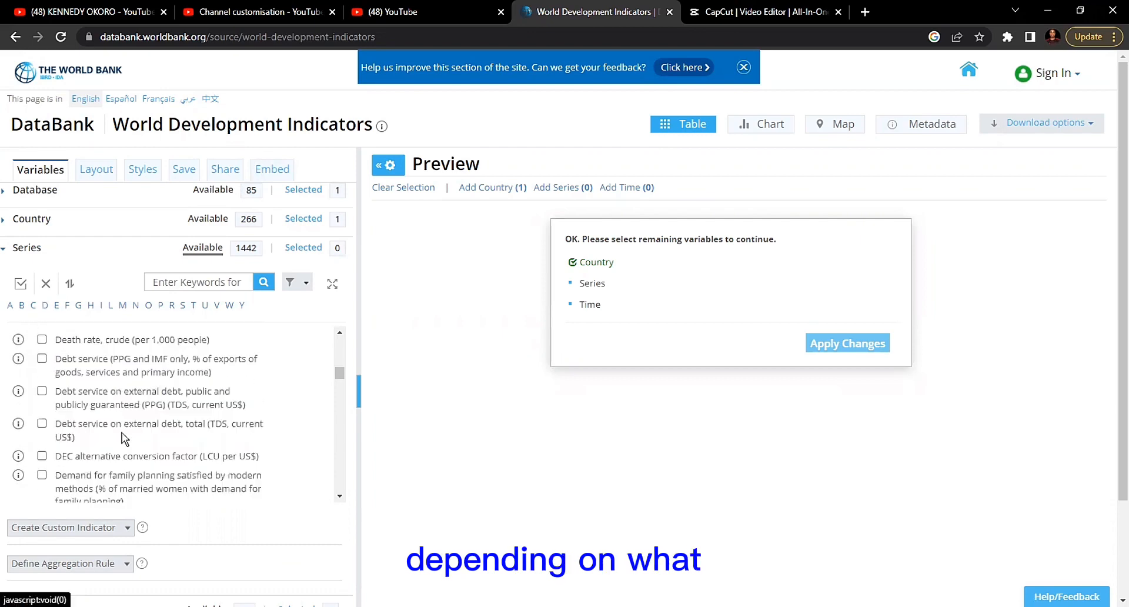
scroll(169, 419, up, 2)
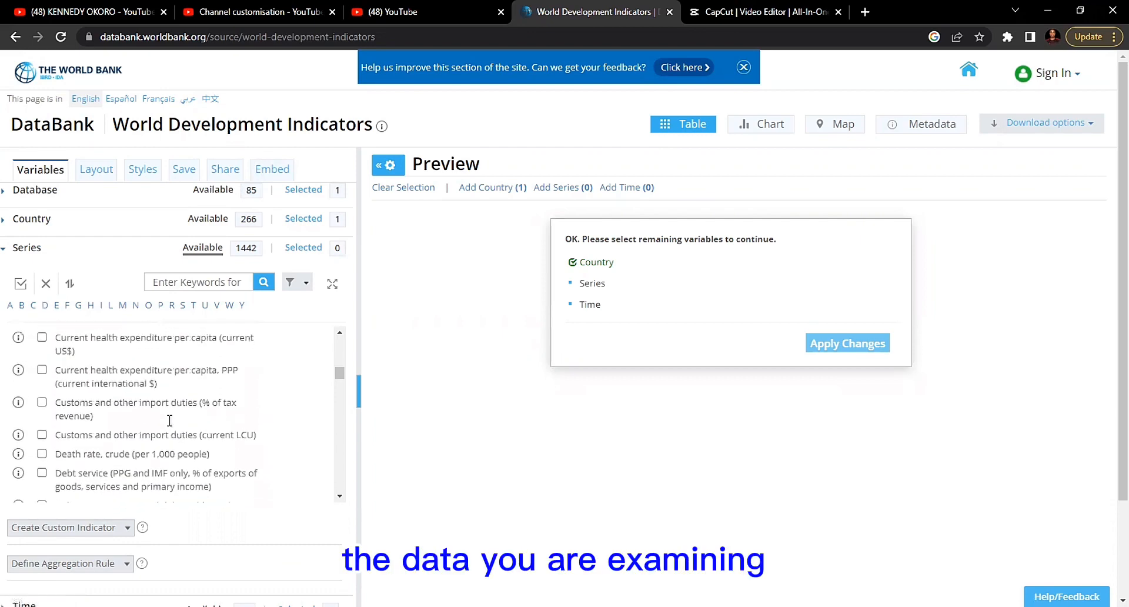
scroll(169, 419, up, 3)
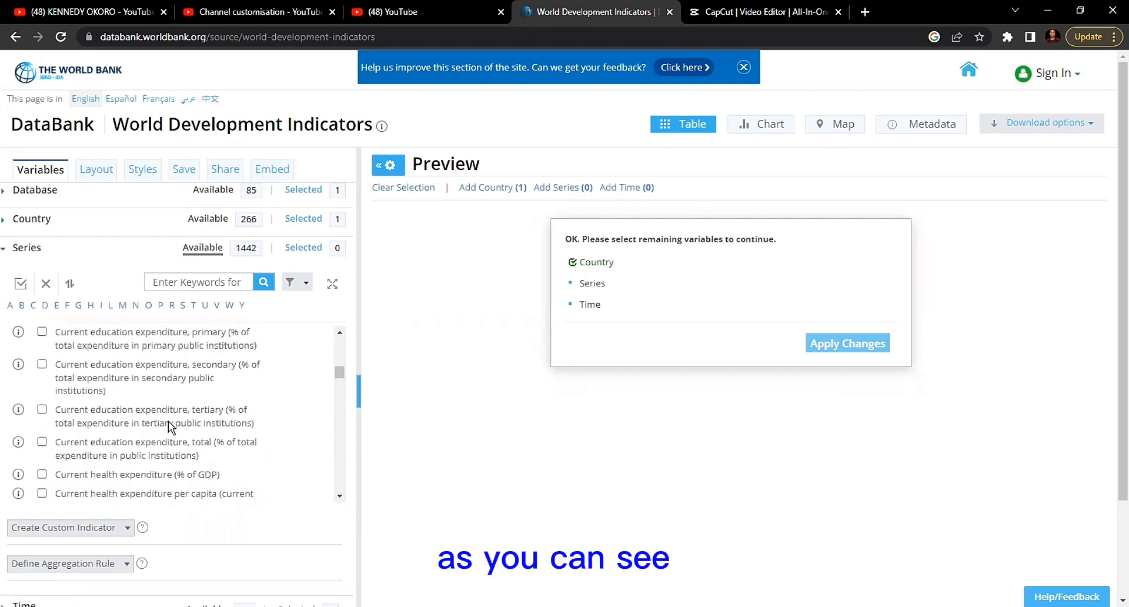
scroll(169, 426, up, 3)
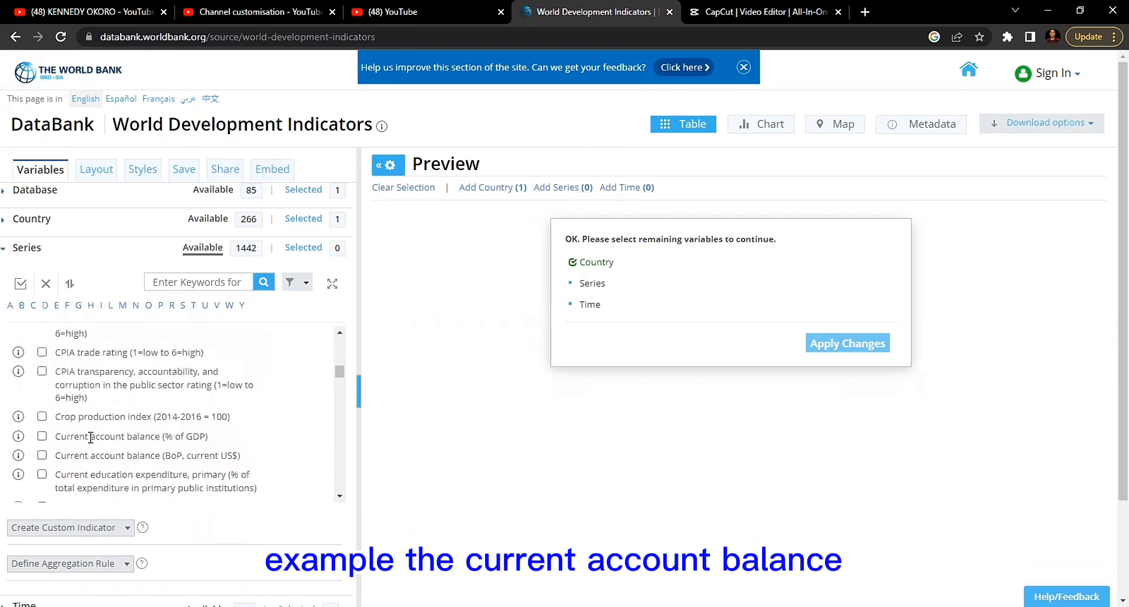
scroll(213, 450, down, 1)
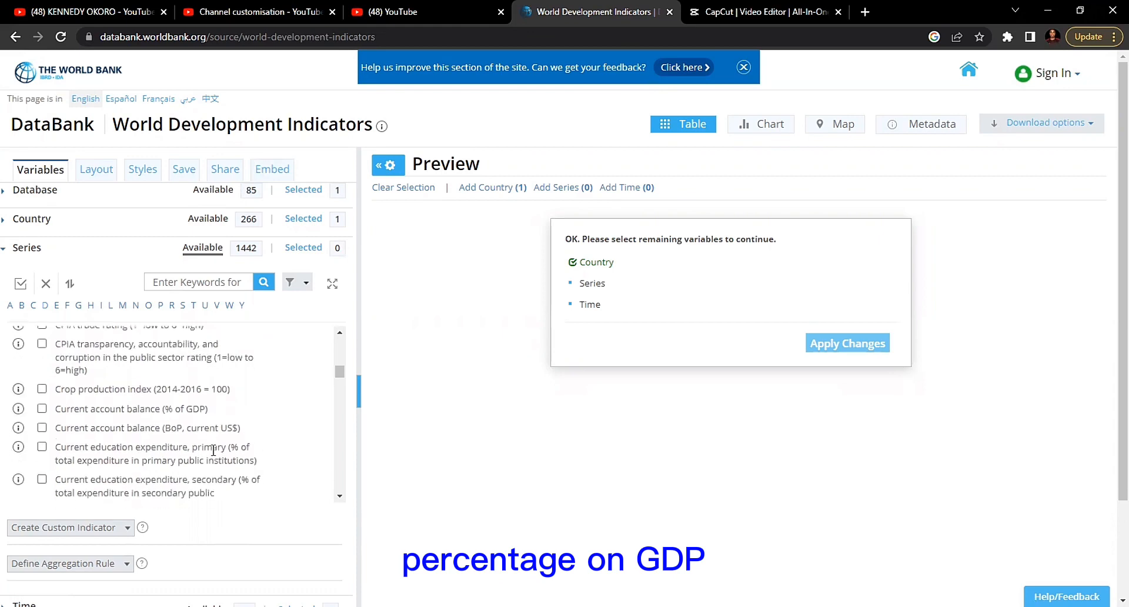
scroll(213, 450, down, 1)
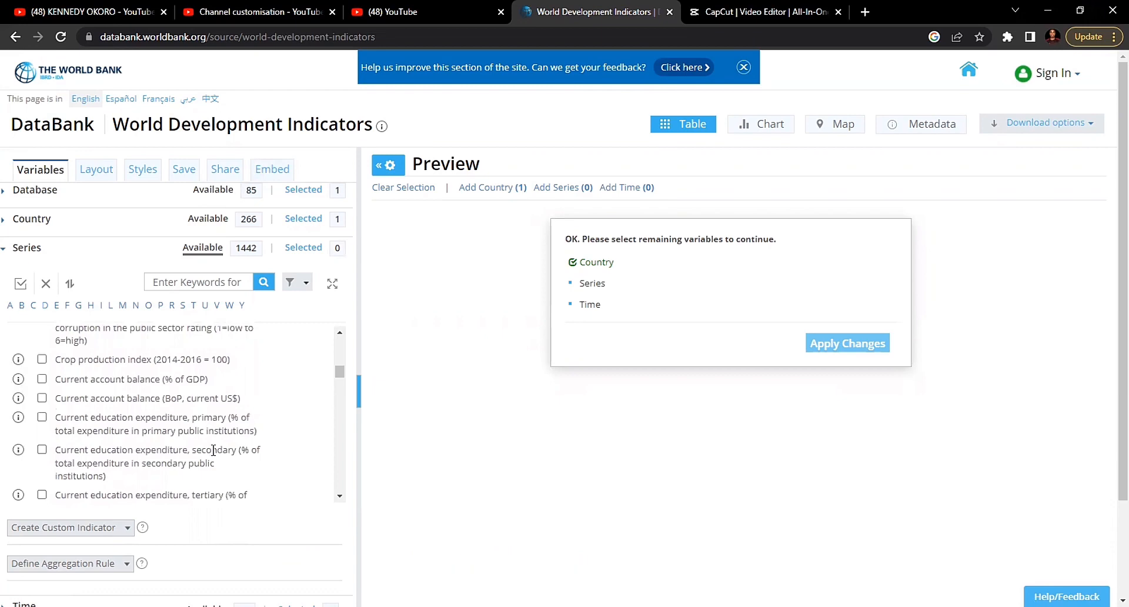
scroll(212, 450, down, 3)
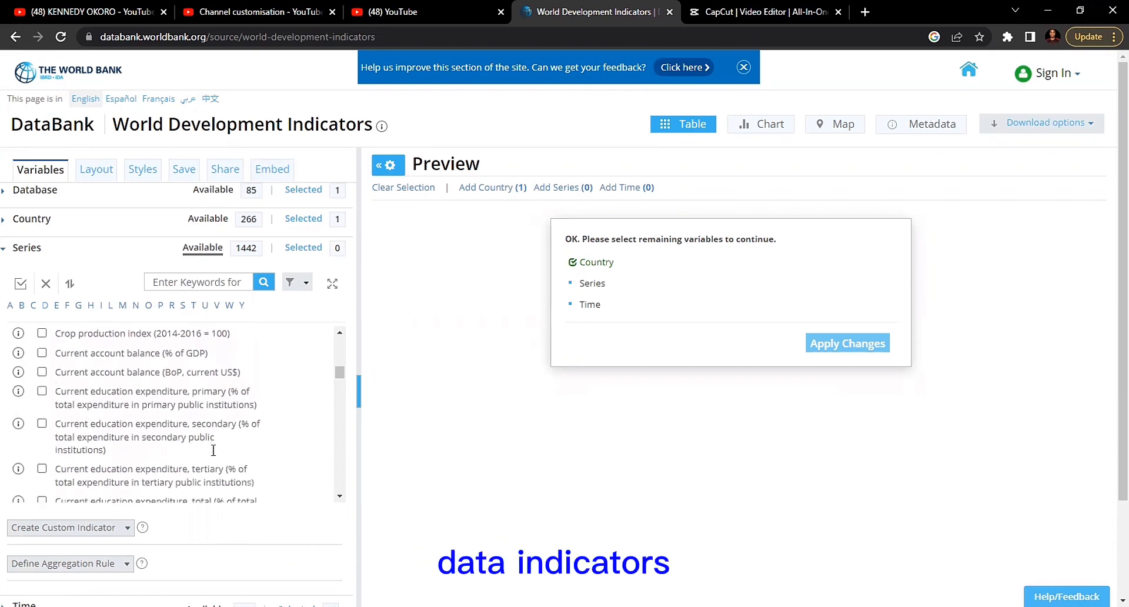
scroll(213, 450, down, 1)
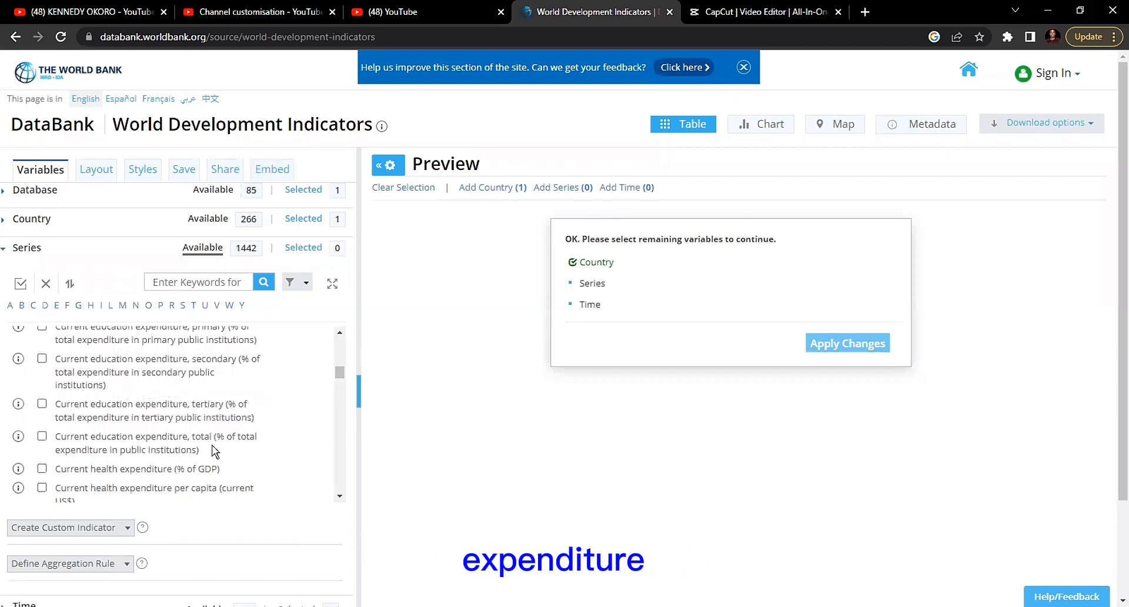
scroll(212, 453, down, 1)
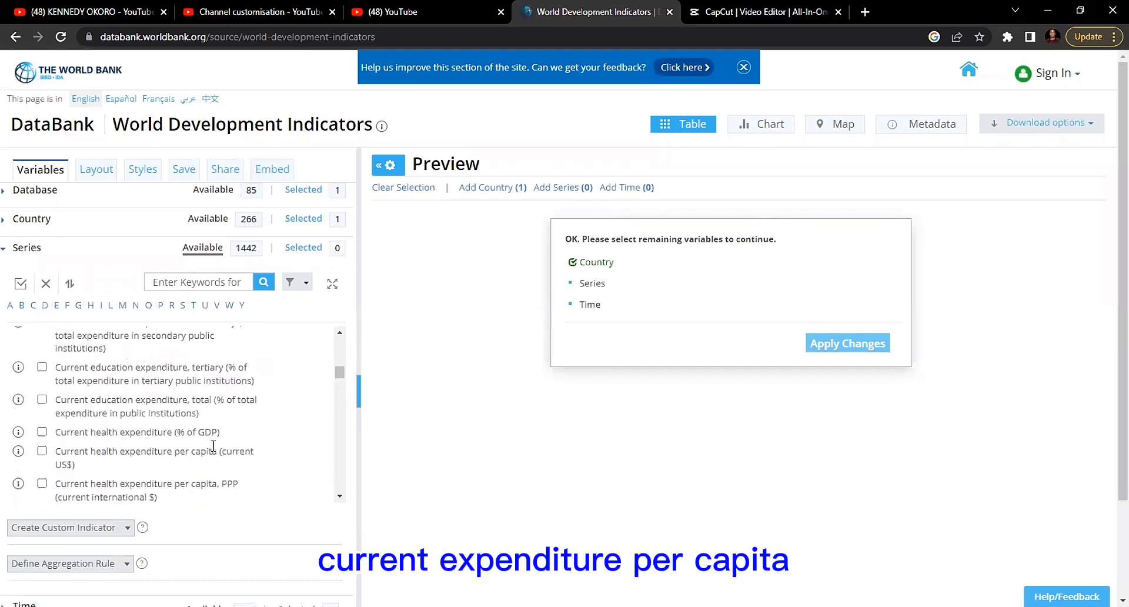
scroll(178, 394, up, 2)
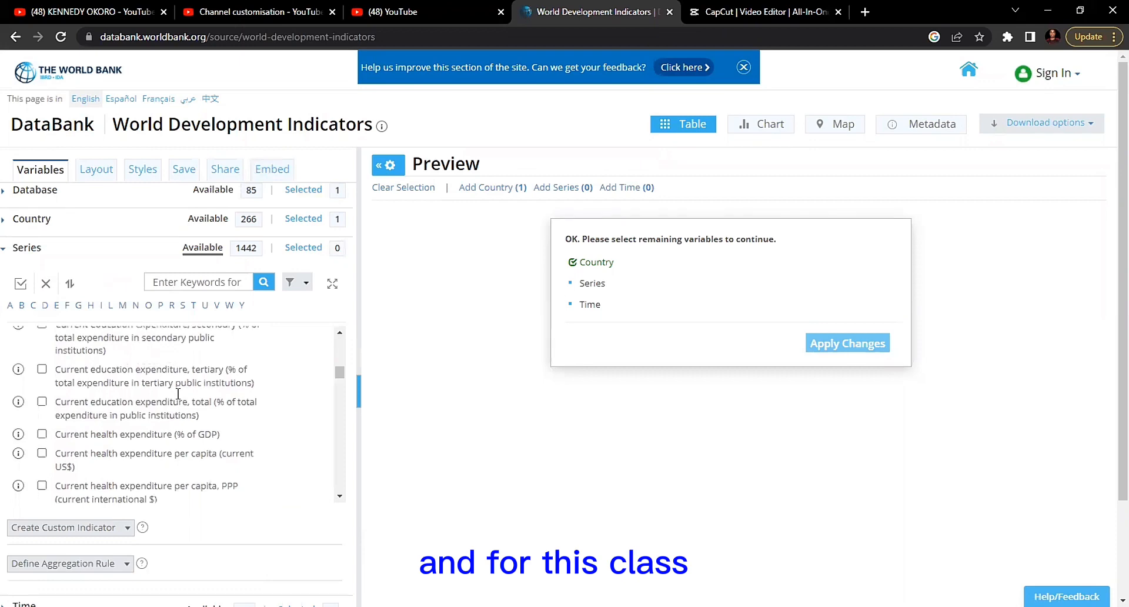
scroll(178, 393, up, 2)
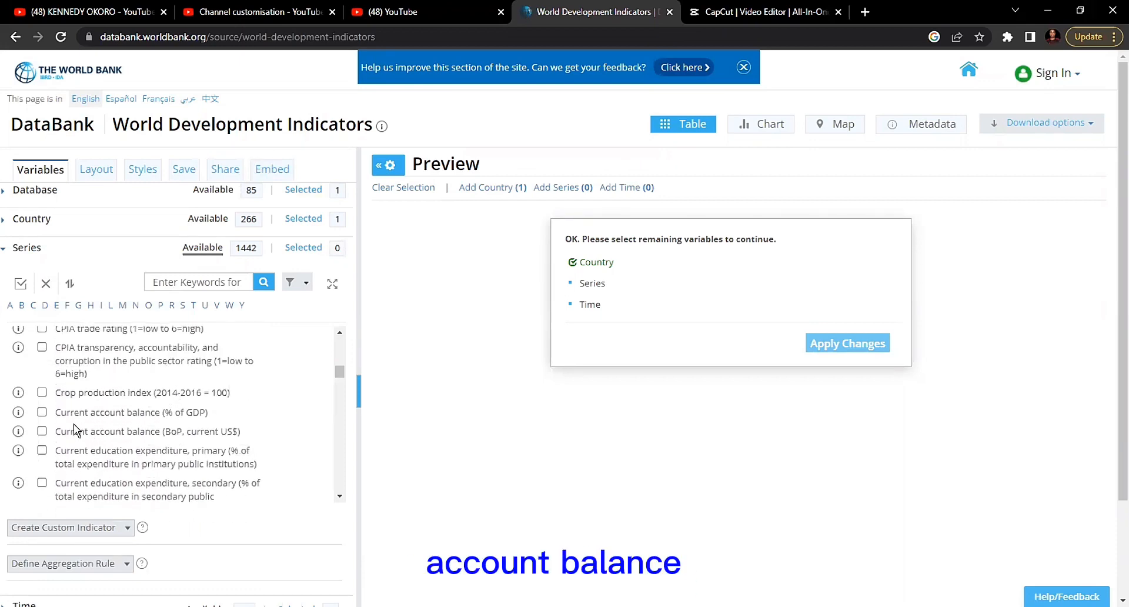
click(42, 412)
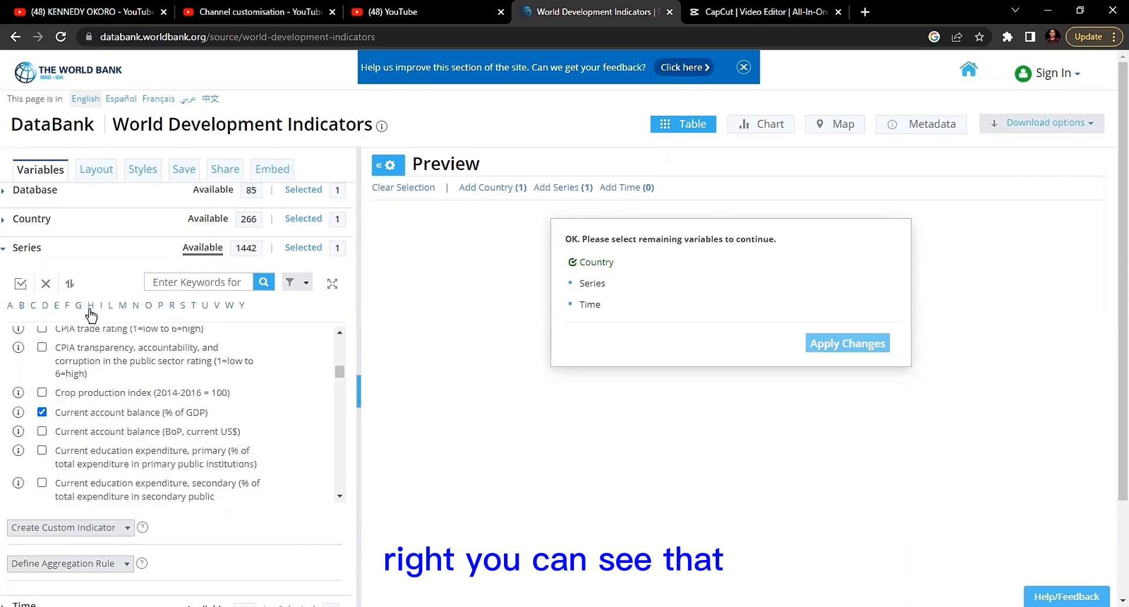
- Find the gross capital formation indicators among the series starting with G and select Gross capital formation (% of GDP)
click(79, 305)
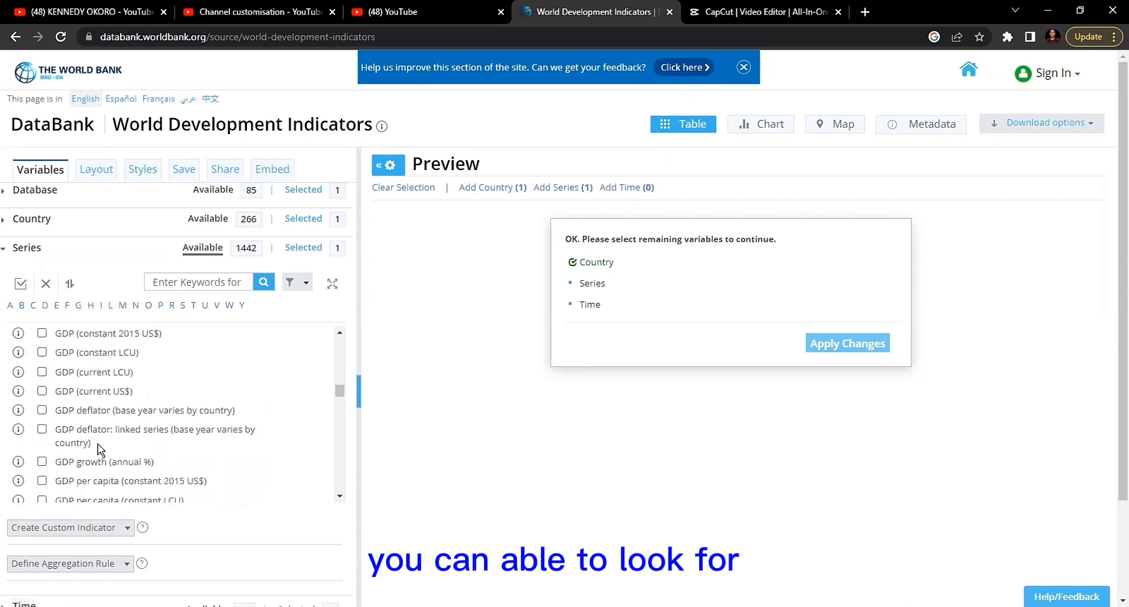
scroll(99, 443, down, 2)
scroll(98, 443, down, 6)
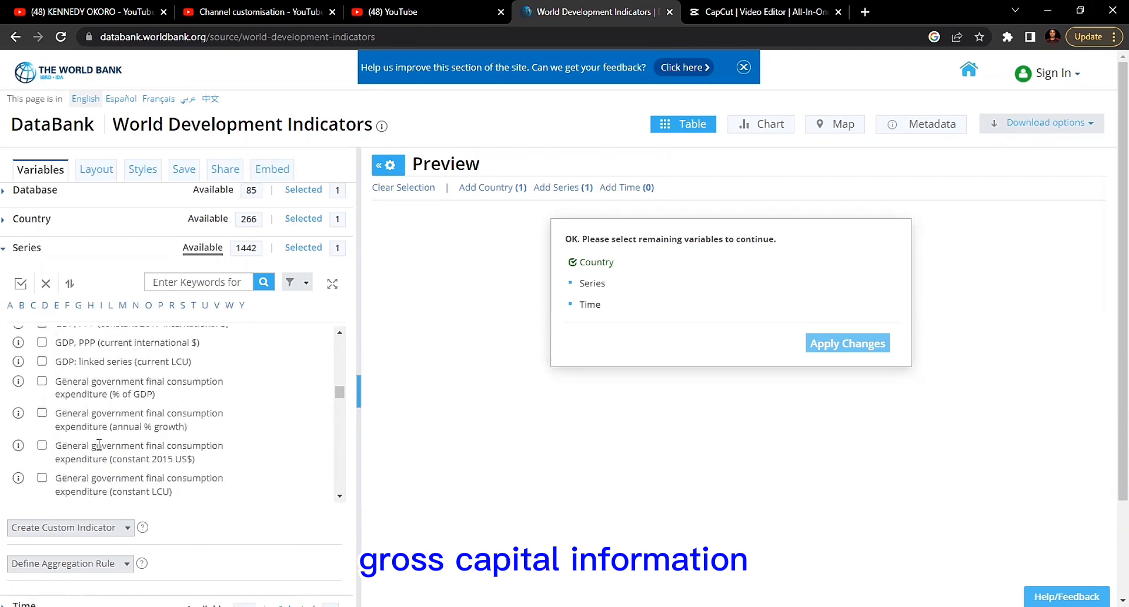
scroll(98, 444, down, 5)
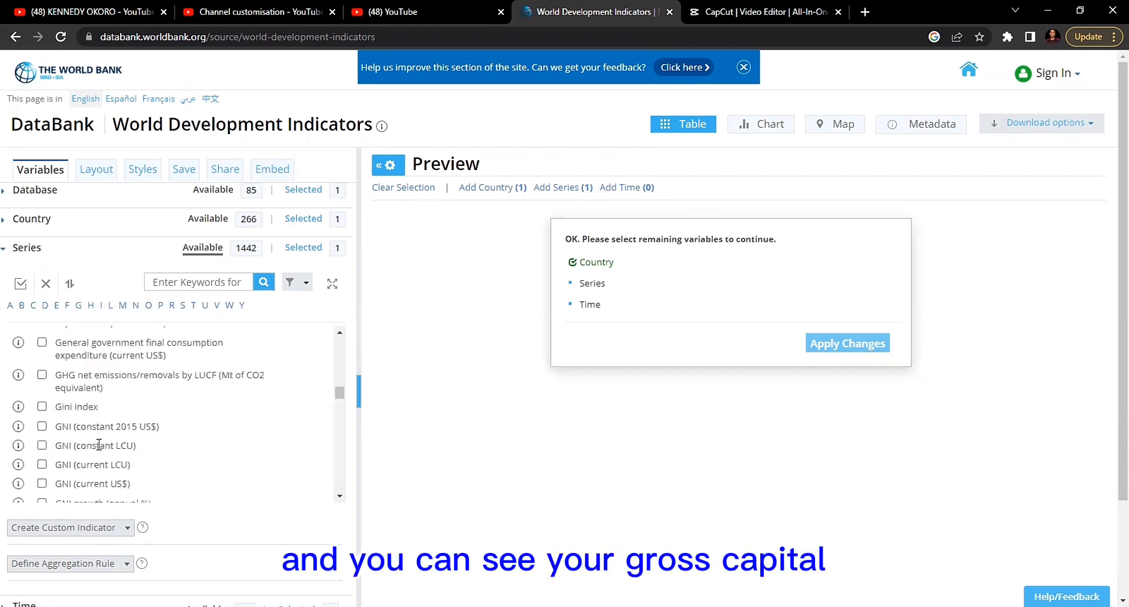
scroll(98, 444, down, 3)
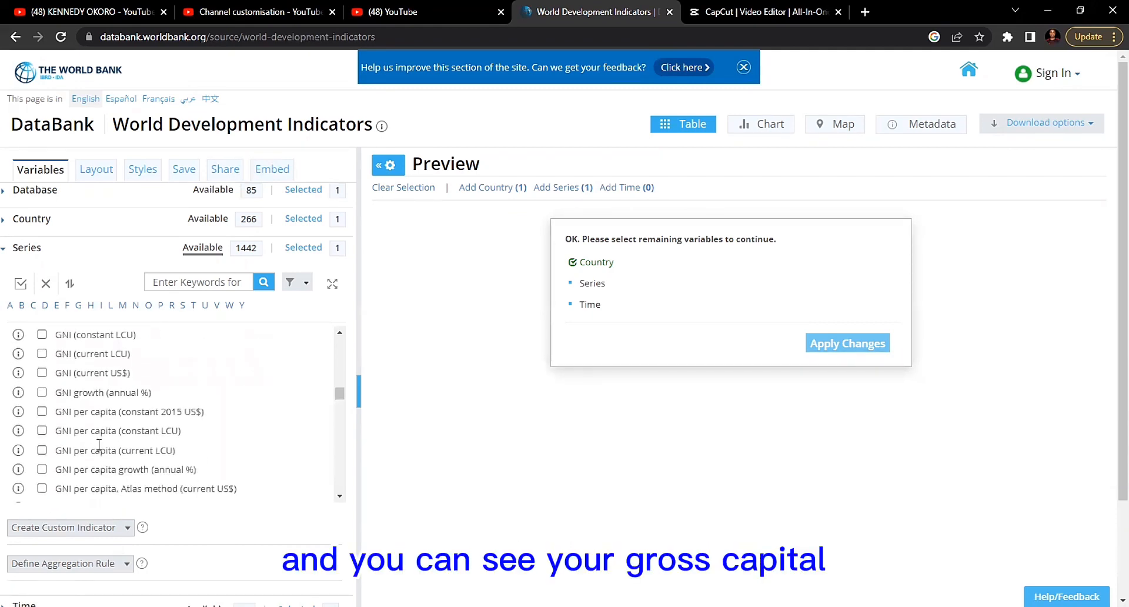
scroll(99, 444, down, 5)
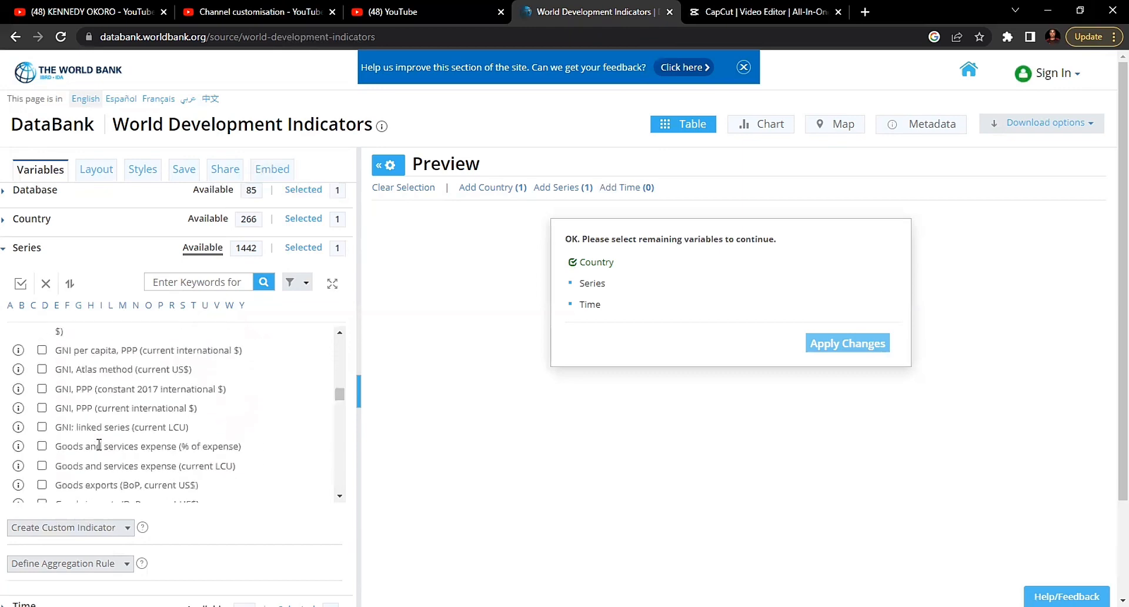
scroll(99, 444, down, 5)
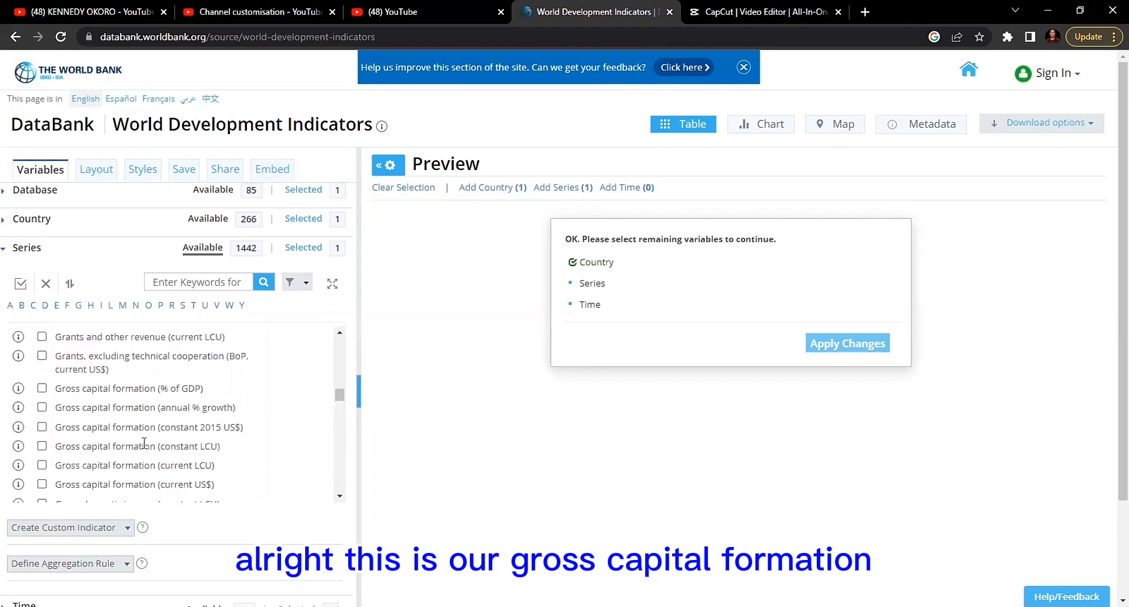
scroll(144, 444, down, 1)
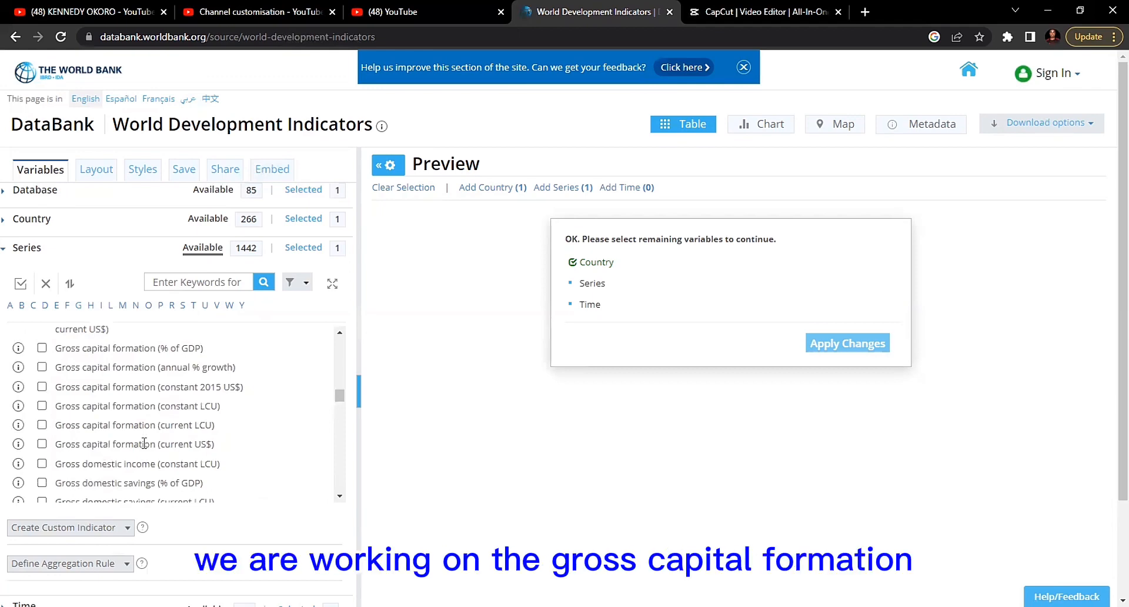
click(42, 348)
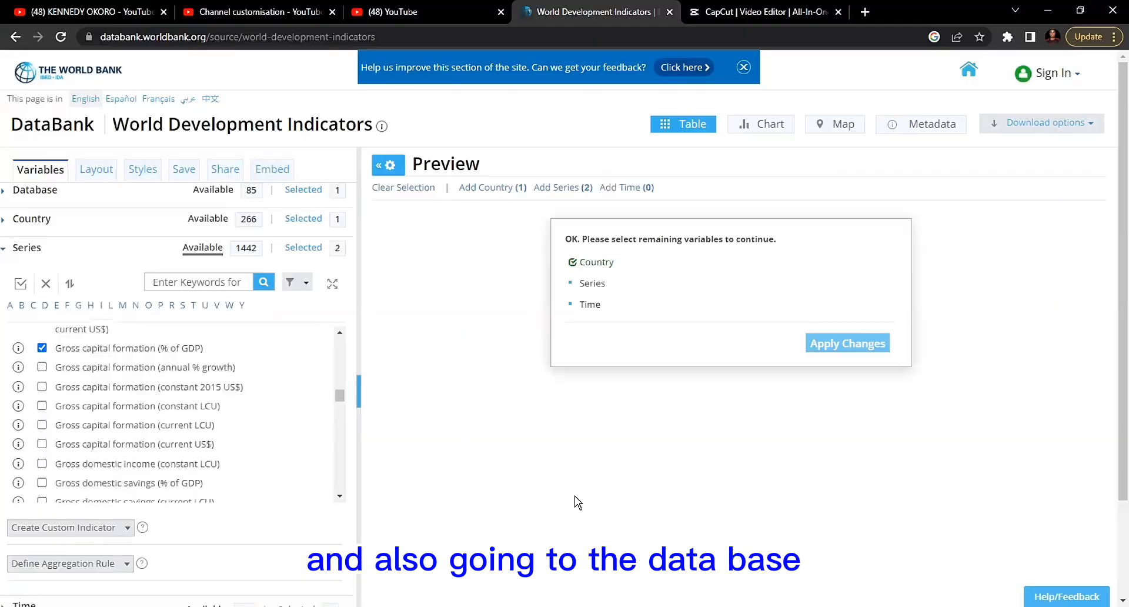
- Find the foreign direct investment indicators among the series starting with F and select Foreign direct investment, net inflows (% of GDP)
click(67, 312)
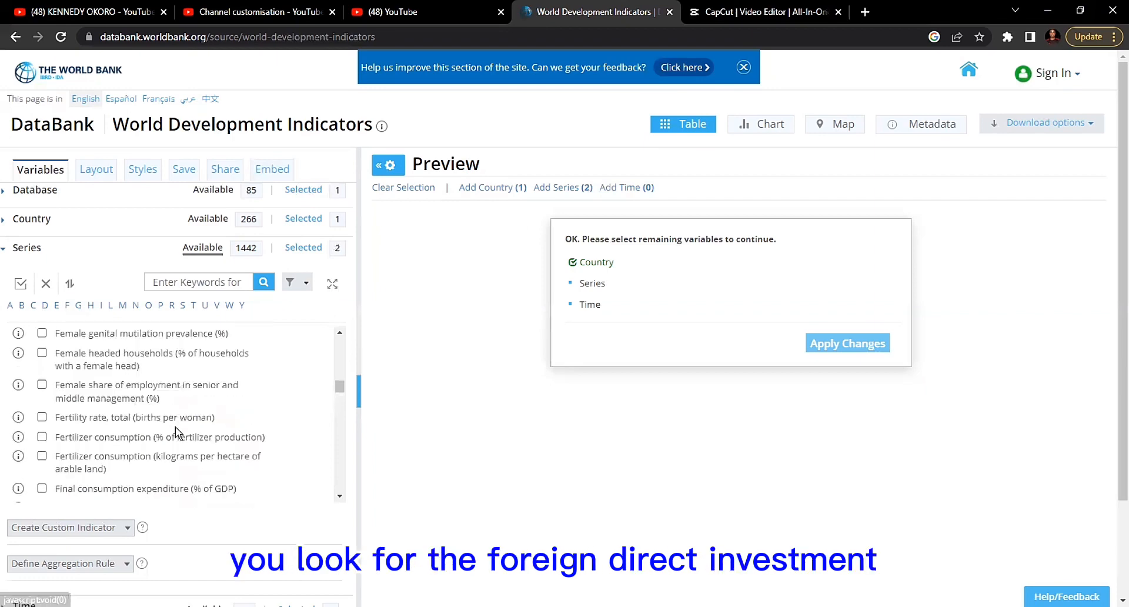
scroll(177, 421, down, 1)
scroll(175, 421, down, 4)
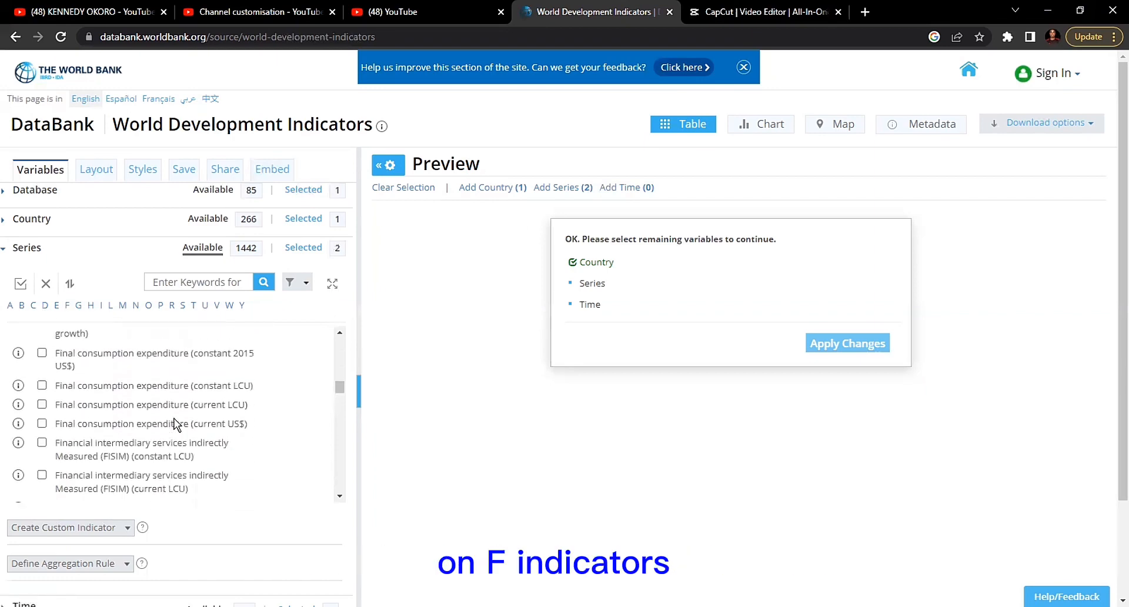
scroll(175, 421, down, 5)
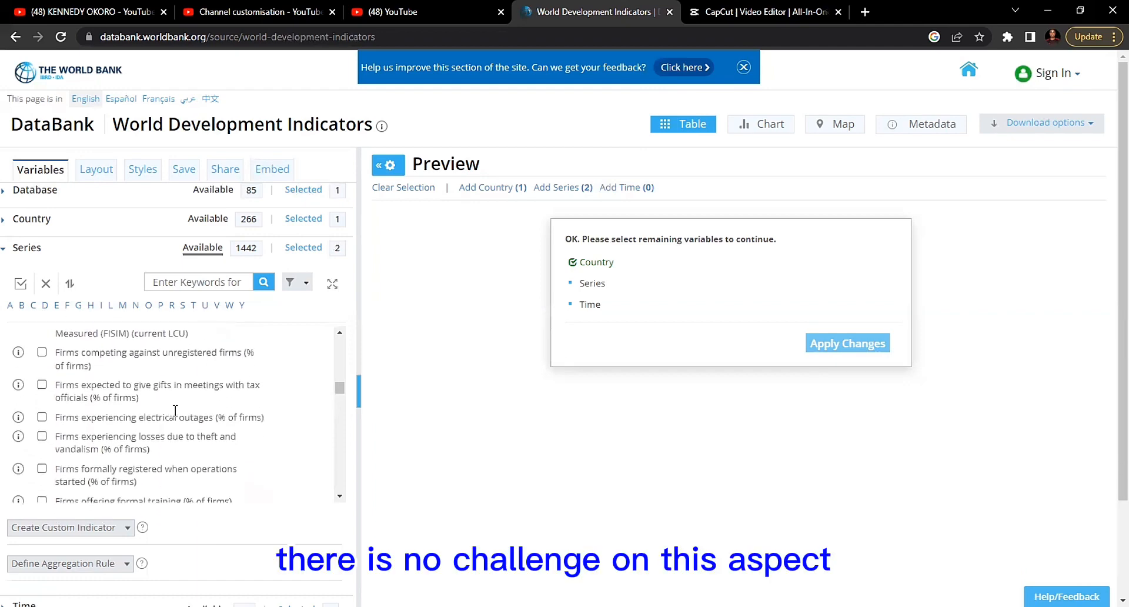
scroll(175, 411, down, 5)
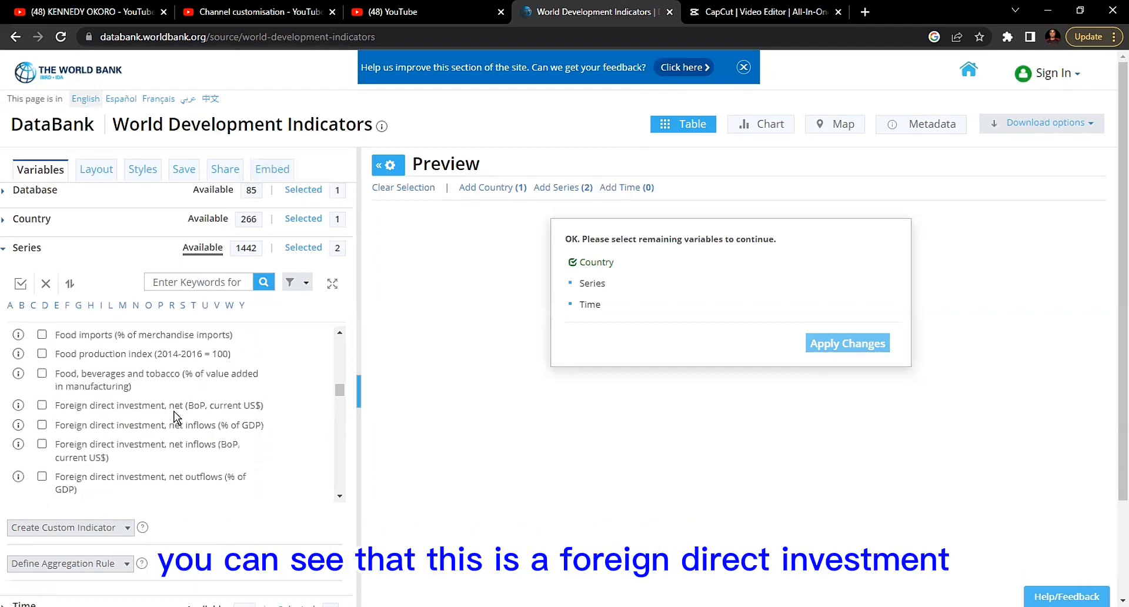
scroll(139, 419, down, 1)
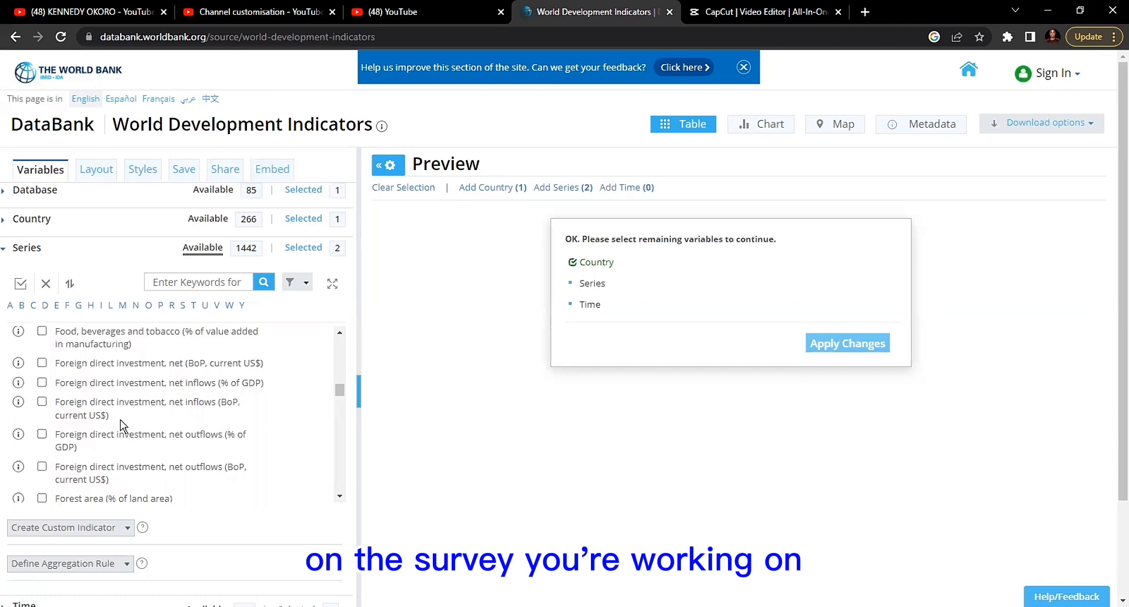
scroll(117, 388, up, 1)
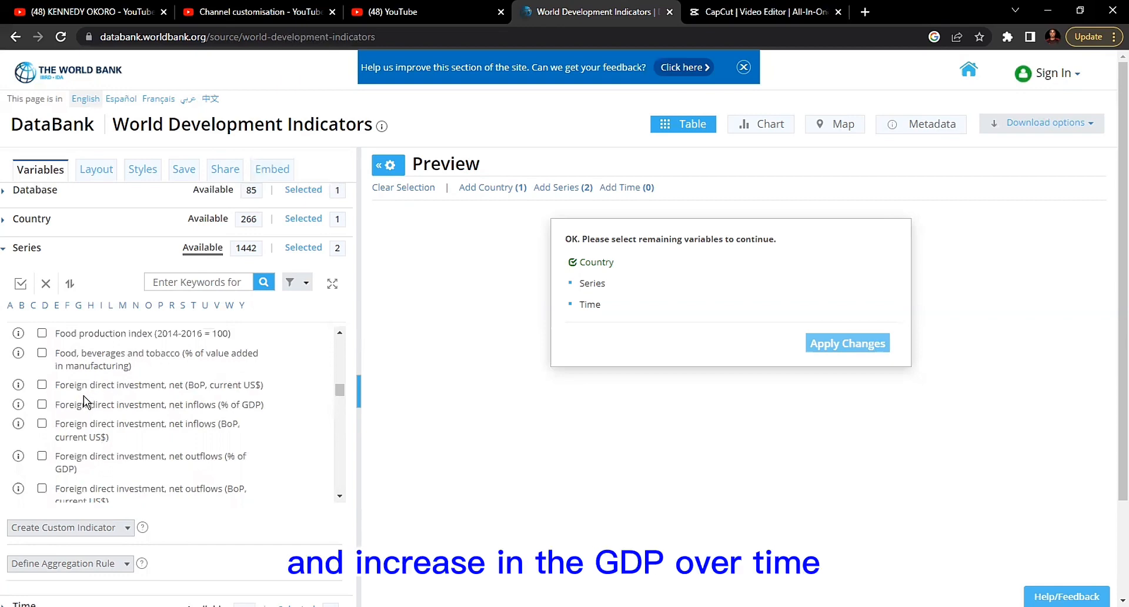
click(41, 405)
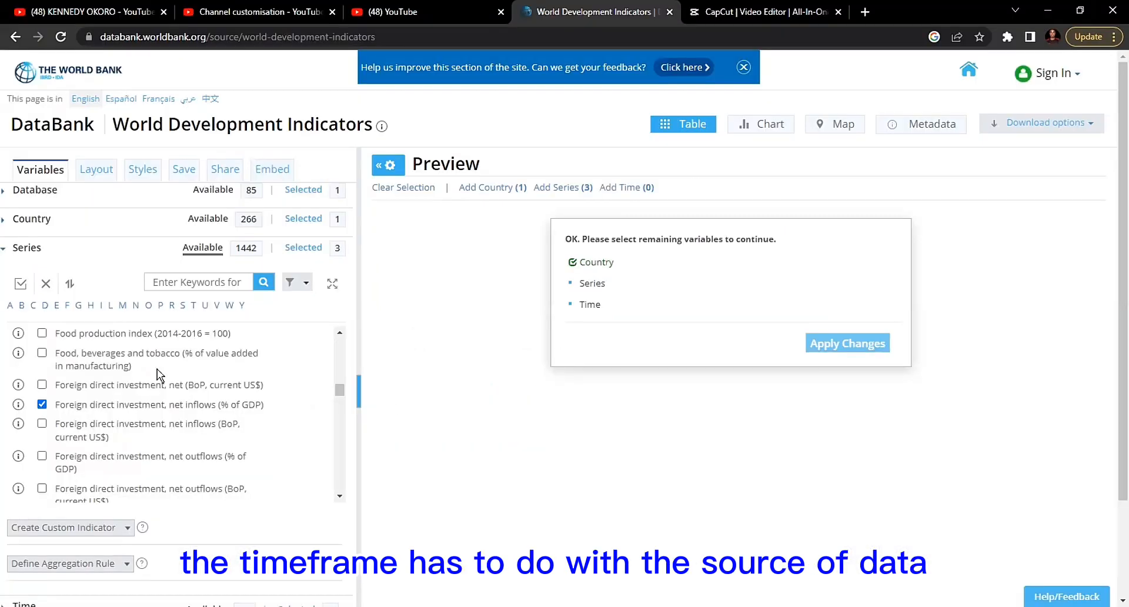
- Set the report's time range to the 25 most recent years, excluding 1997, 1998 and 1999
click(26, 252)
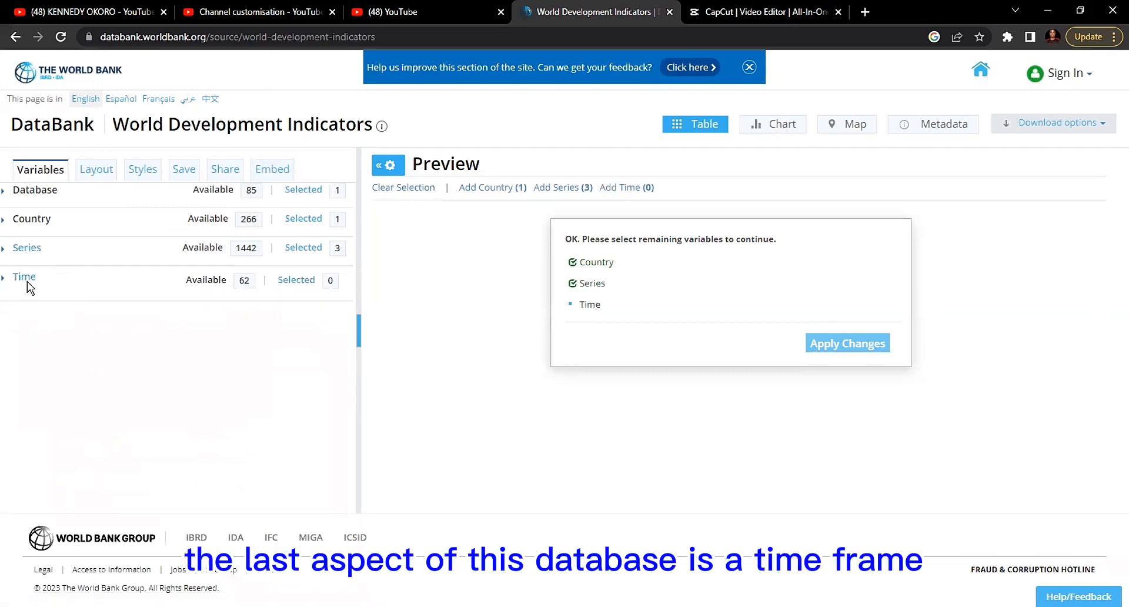
click(27, 281)
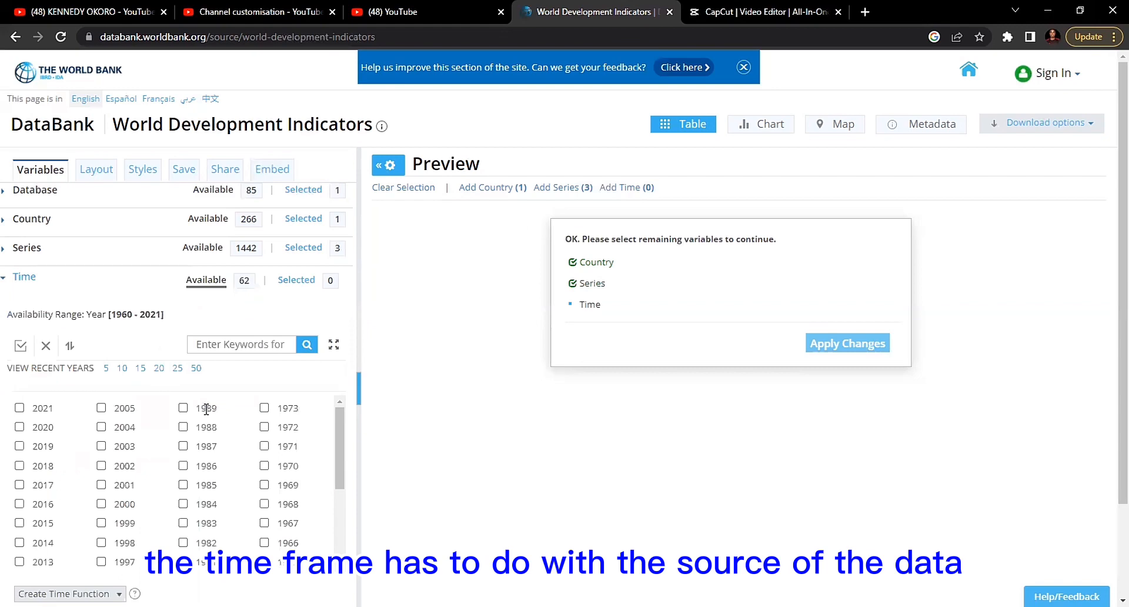
scroll(206, 409, down, 1)
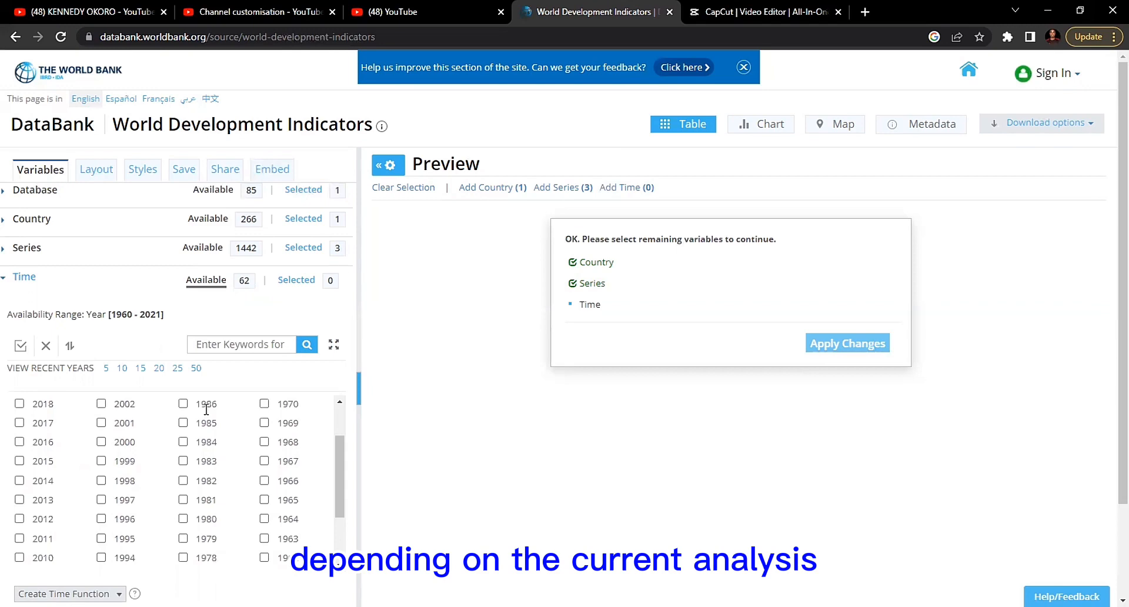
click(178, 368)
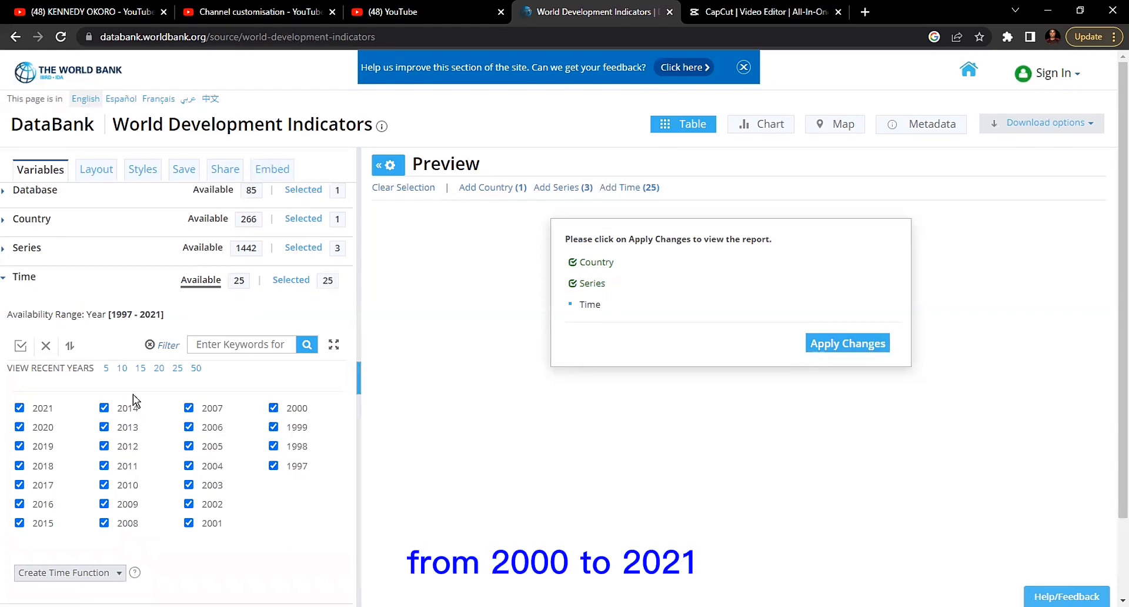
click(274, 465)
click(273, 446)
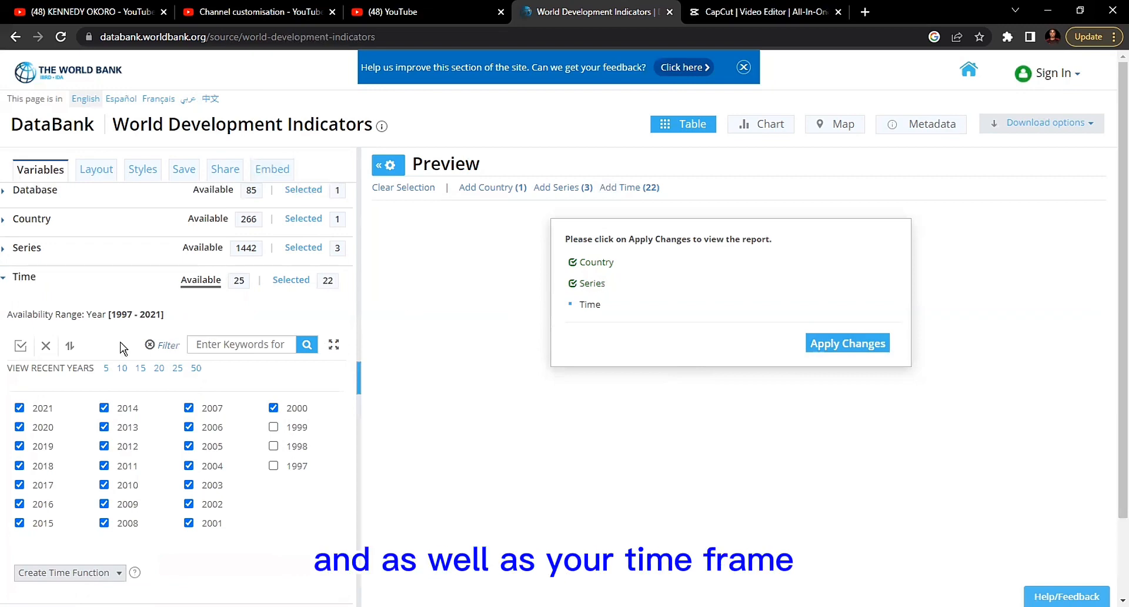
click(29, 280)
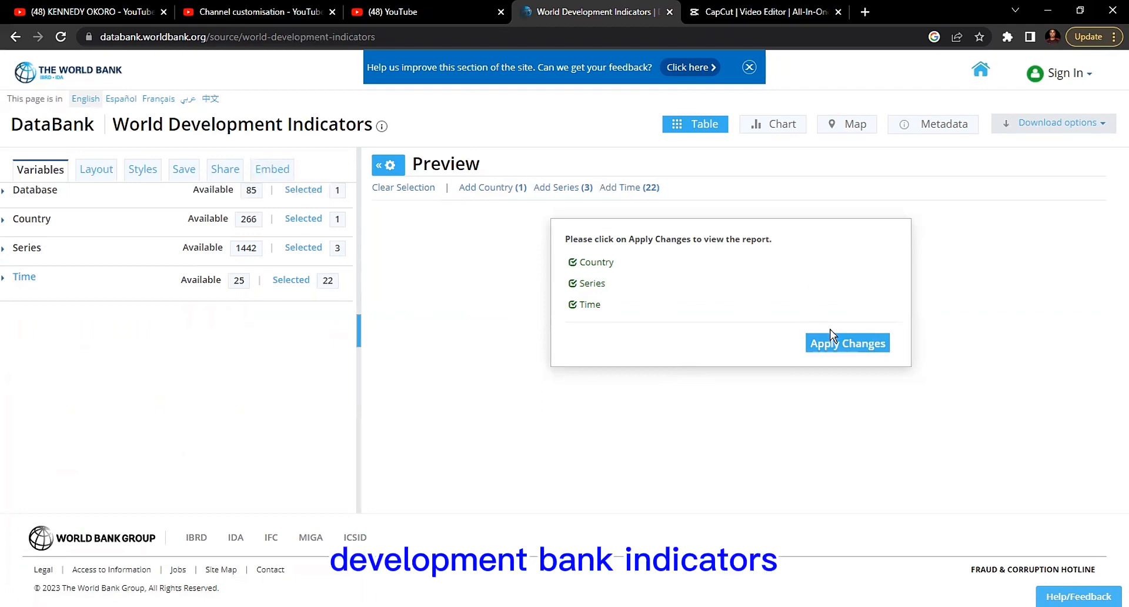
- Apply the country, series and time selections to generate the preview table and view its columns back to 2000
click(829, 345)
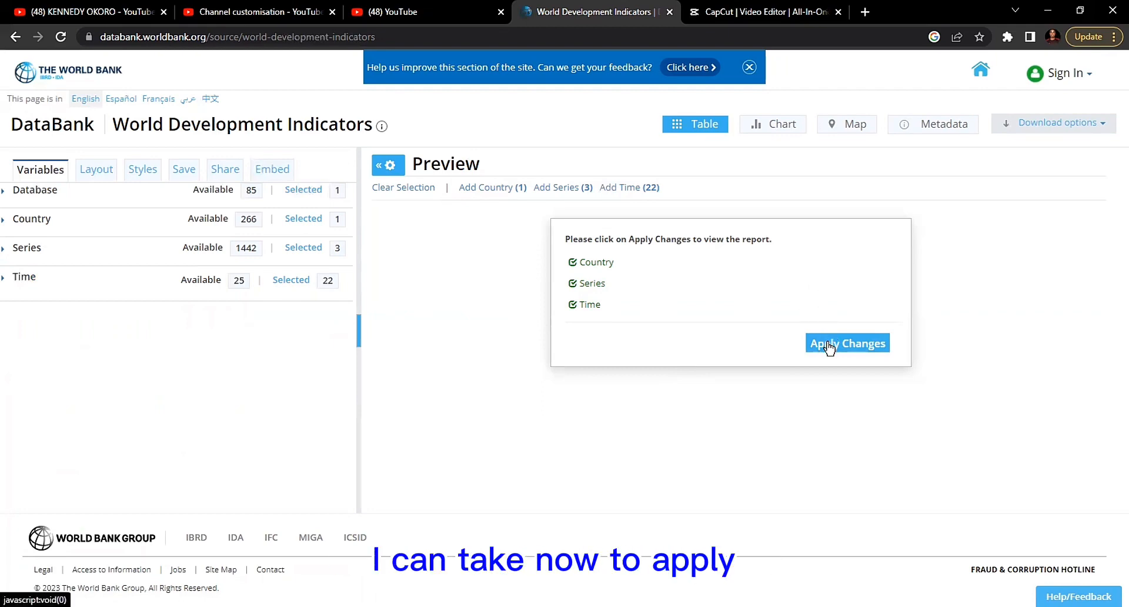
click(829, 346)
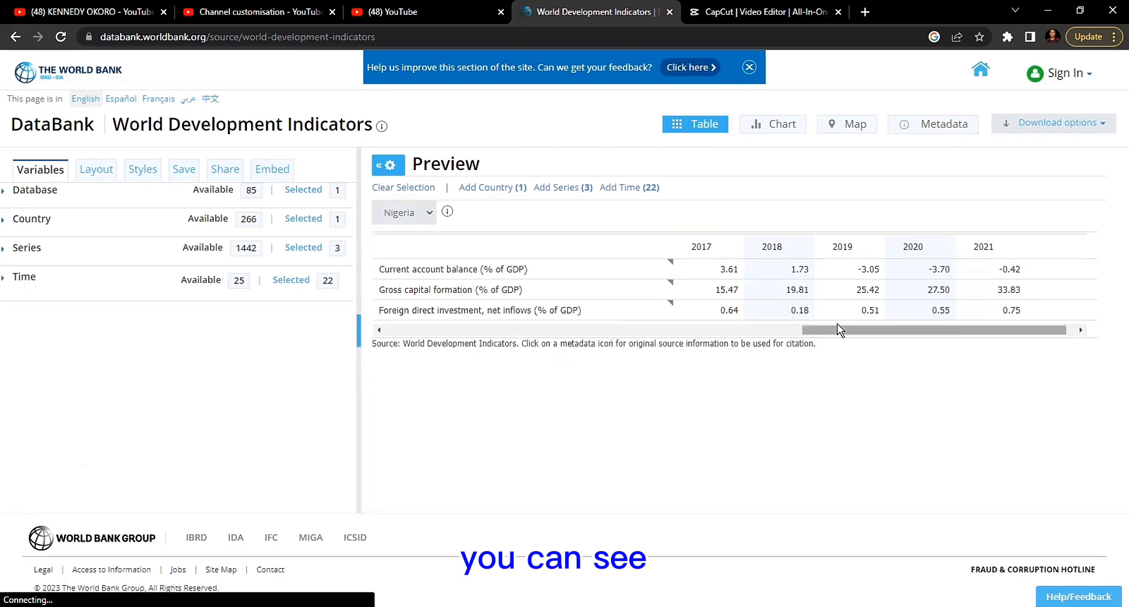
drag(837, 329, 399, 329)
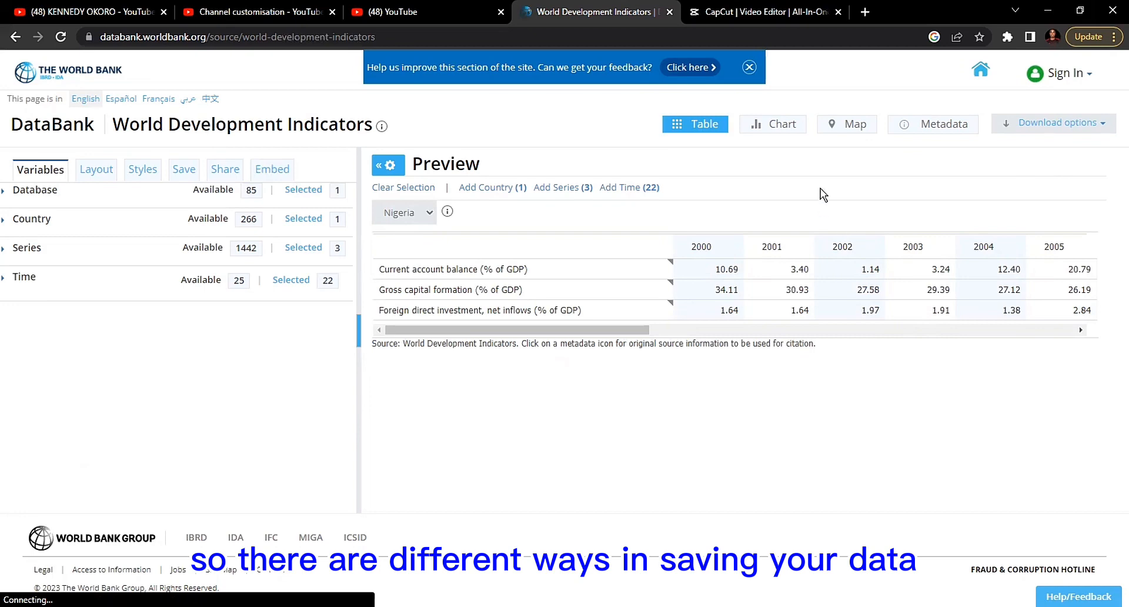
- Download the Nigeria data table as an Excel file and return to the GDP model's variable definitions in the Word document
click(1061, 125)
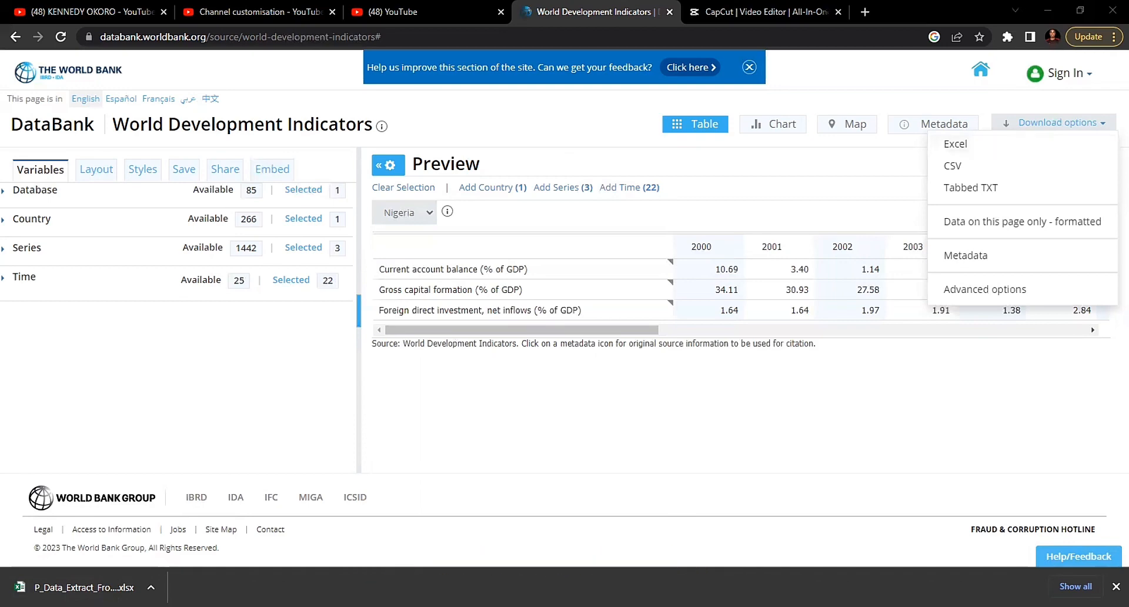
click(521, 516)
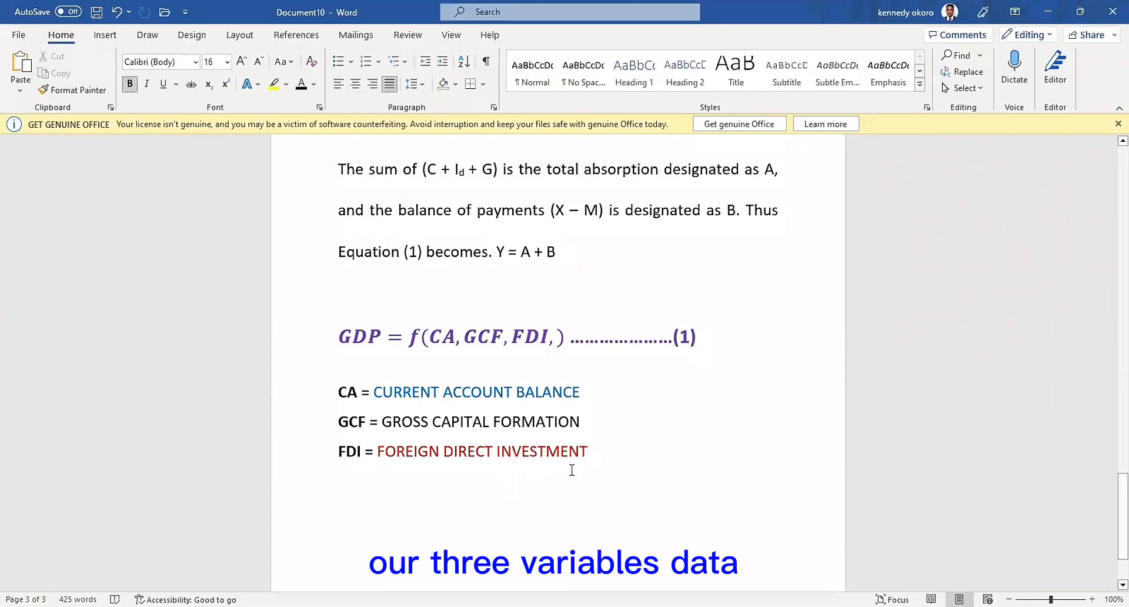
click(696, 459)
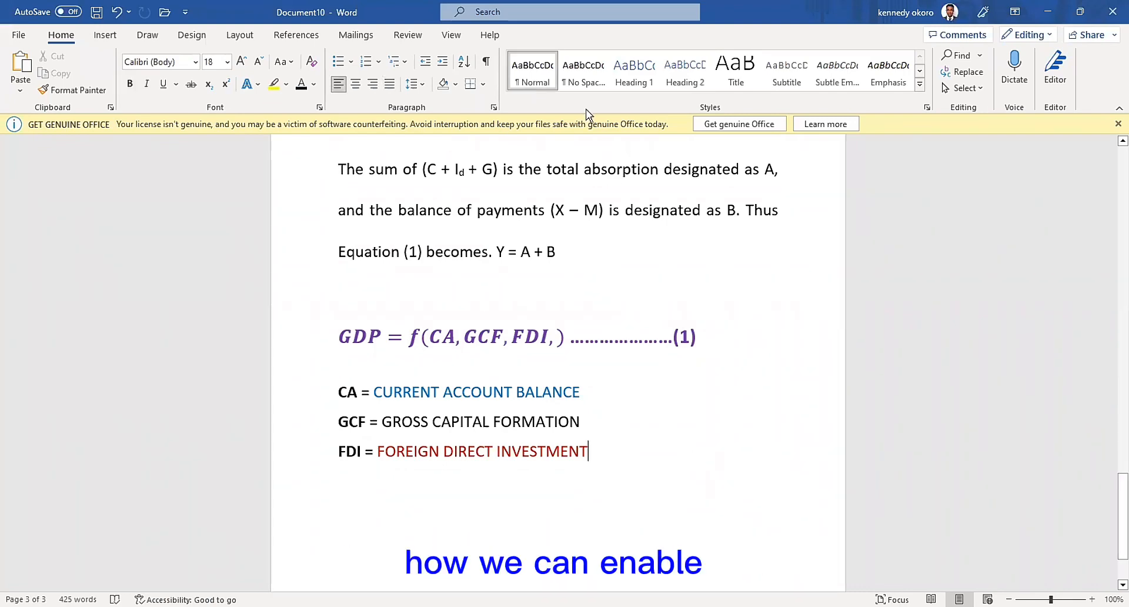